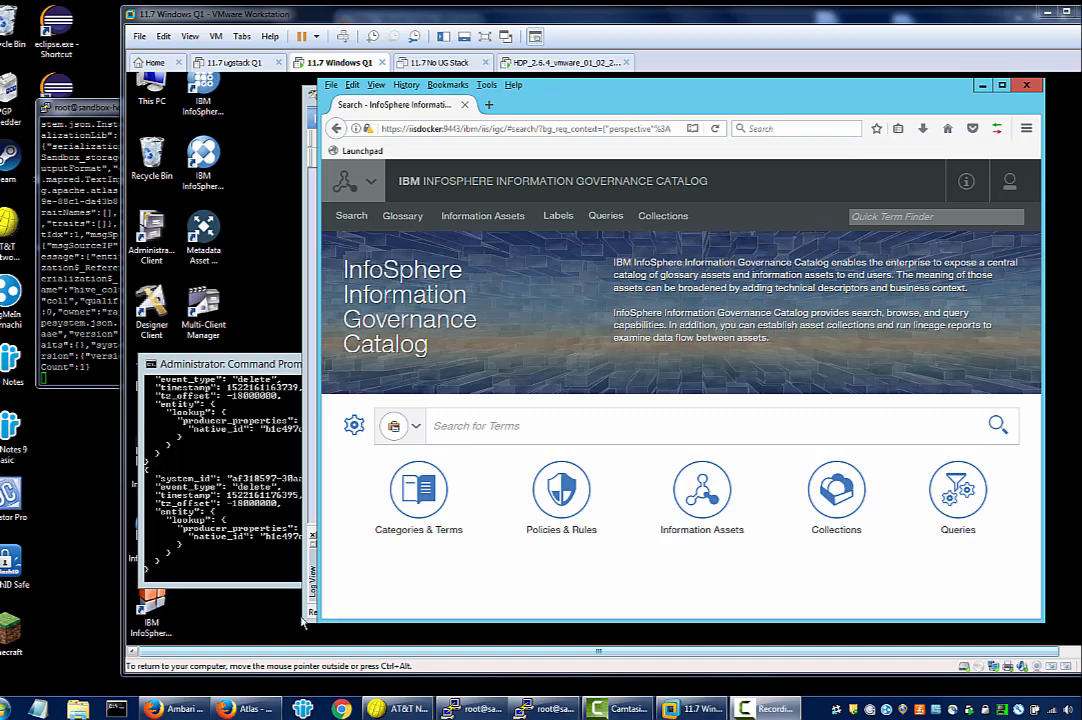
Switch to Apache Atlas and search the hive_table entities for the text metadatatest00*.
{"action": "left_click", "coordinate": [256, 712]}
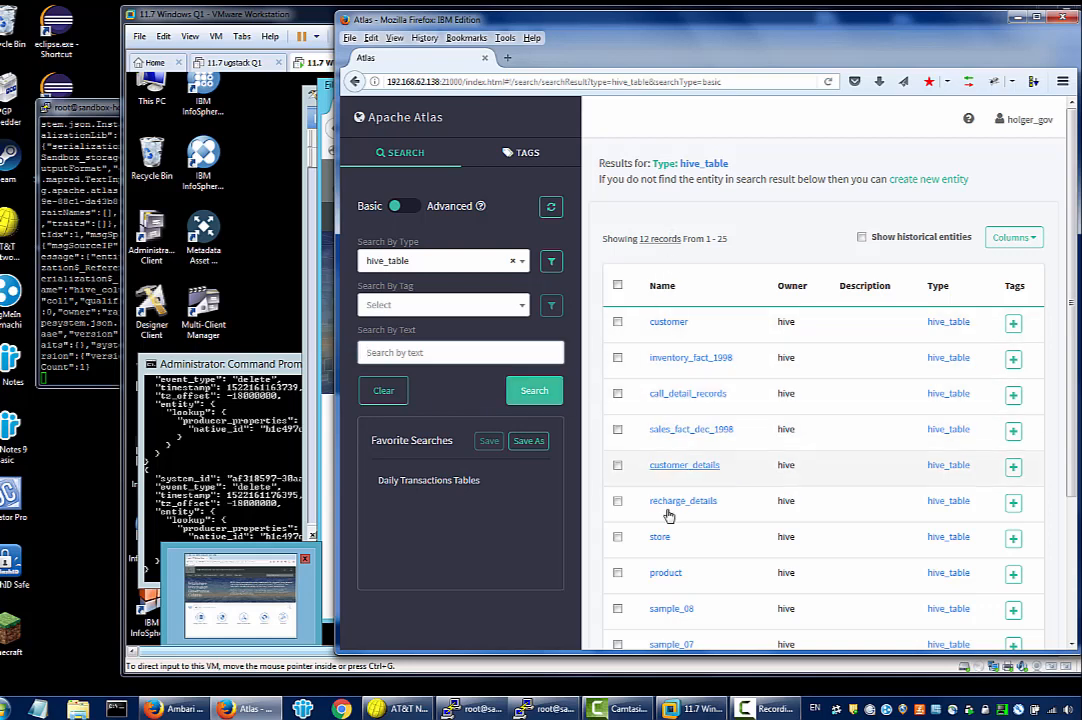
{"action": "left_click", "coordinate": [407, 353]}
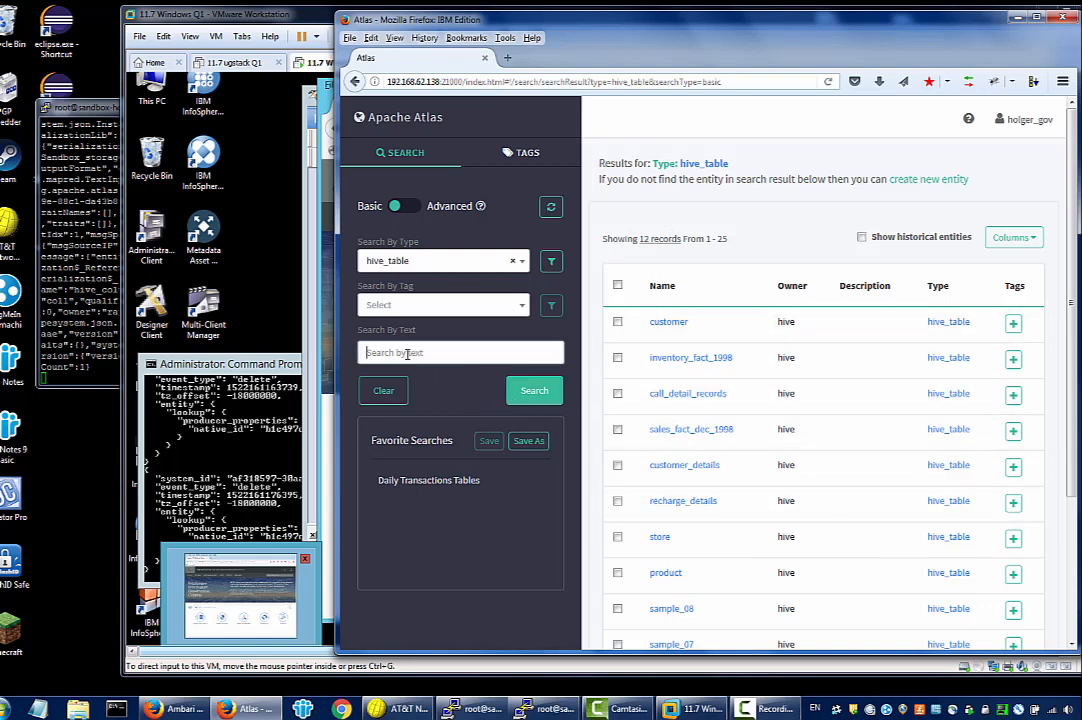
{"action": "type", "text": "metadata"}
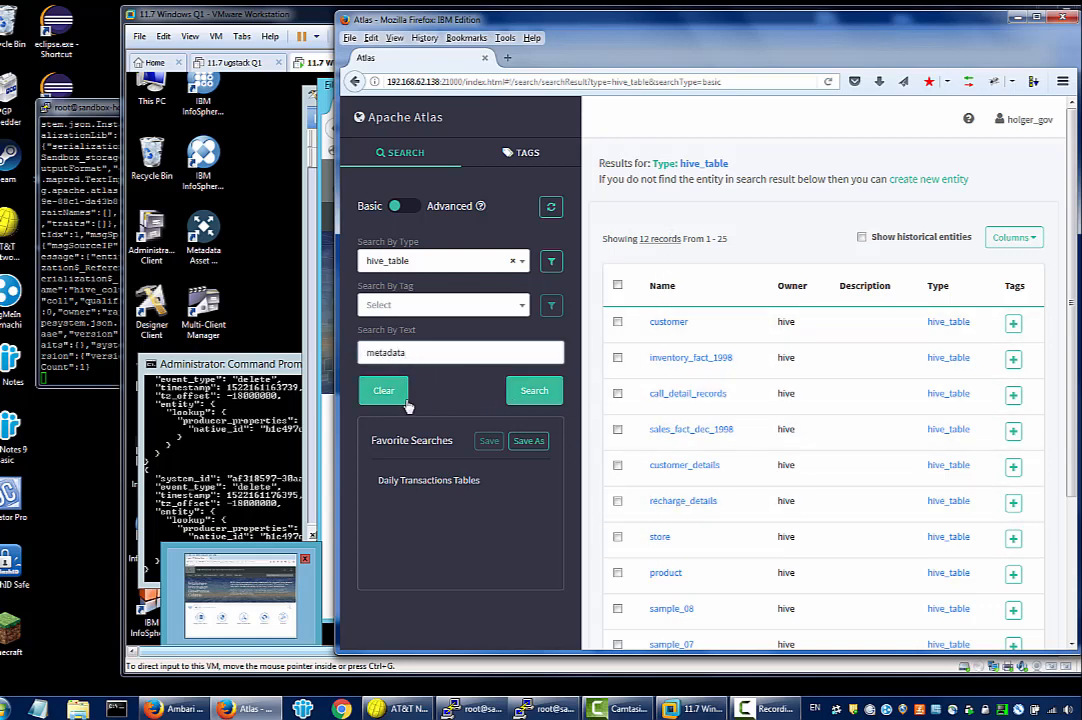
{"action": "type", "text": "test"}
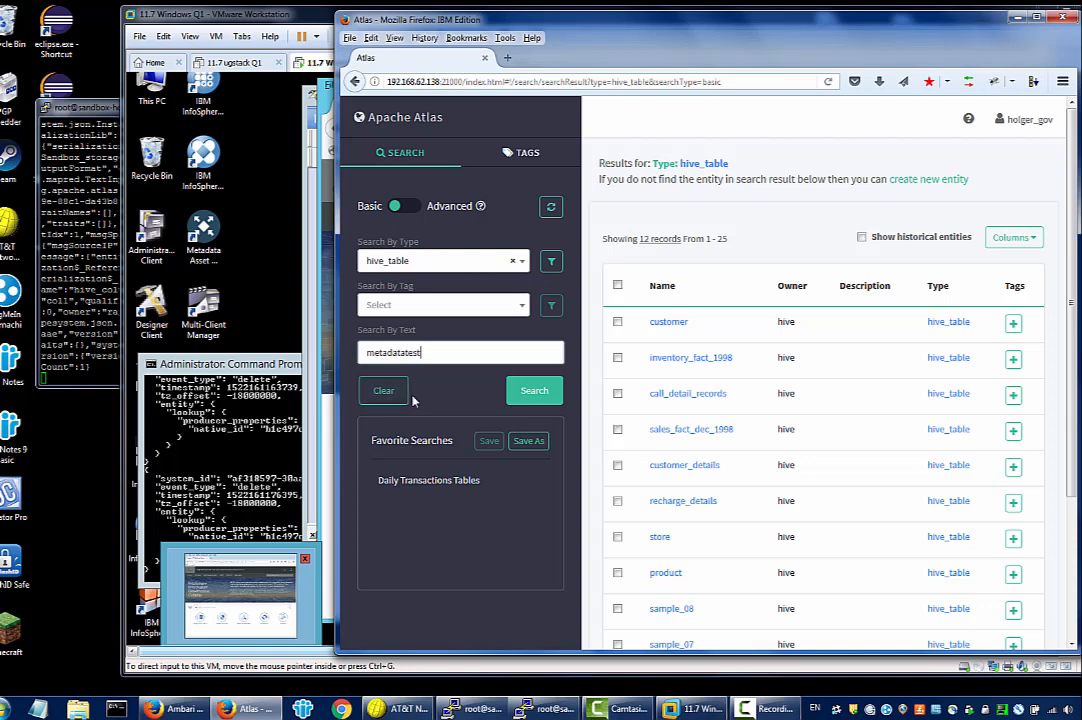
{"action": "type", "text": "00*"}
{"action": "left_click", "coordinate": [531, 396]}
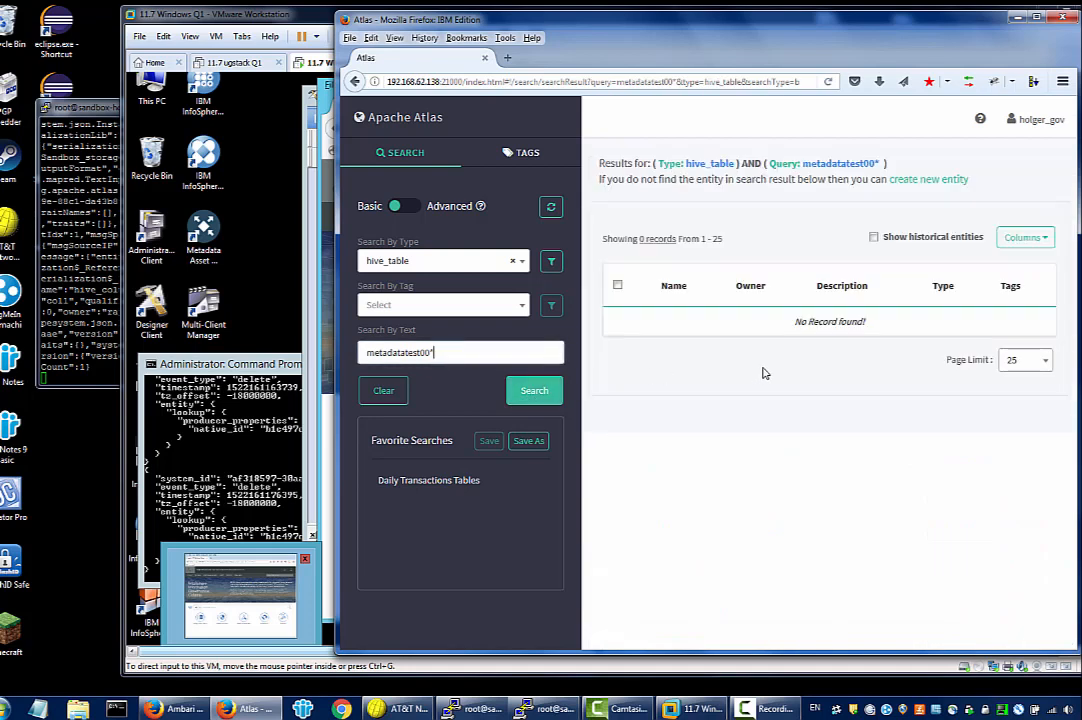
Clear the search text and rerun the Atlas search for all hive_table entities.
{"action": "triple_click", "coordinate": [438, 356]}
{"action": "key", "text": "BackSpace"}
{"action": "left_click", "coordinate": [527, 392]}
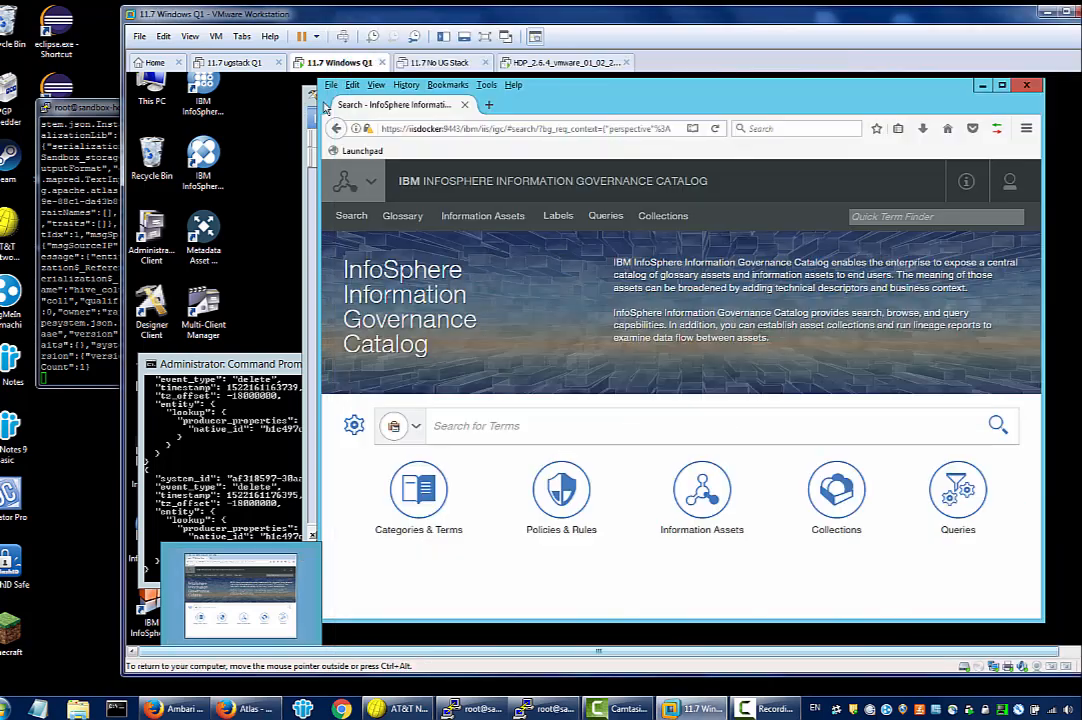
Switch to the Information Governance Catalog, check atlasintegration under sandbox-hdp.hortonworks.com in Implemented Data Resources, and return to the search page.
{"action": "left_click", "coordinate": [276, 94]}
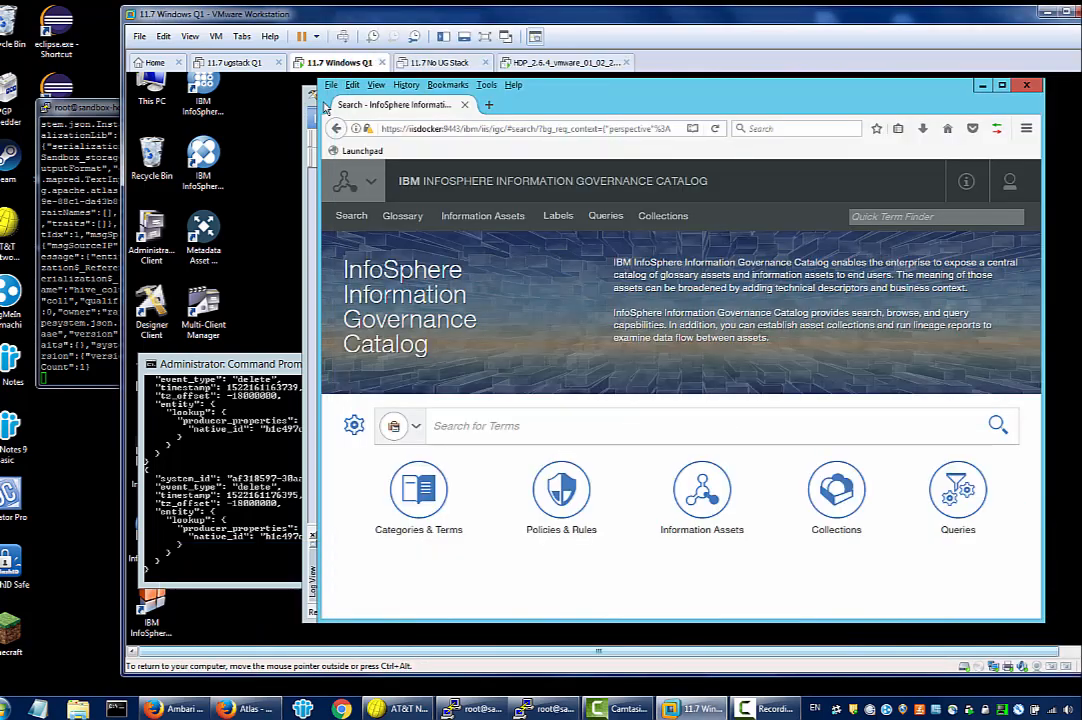
{"action": "left_click", "coordinate": [486, 227]}
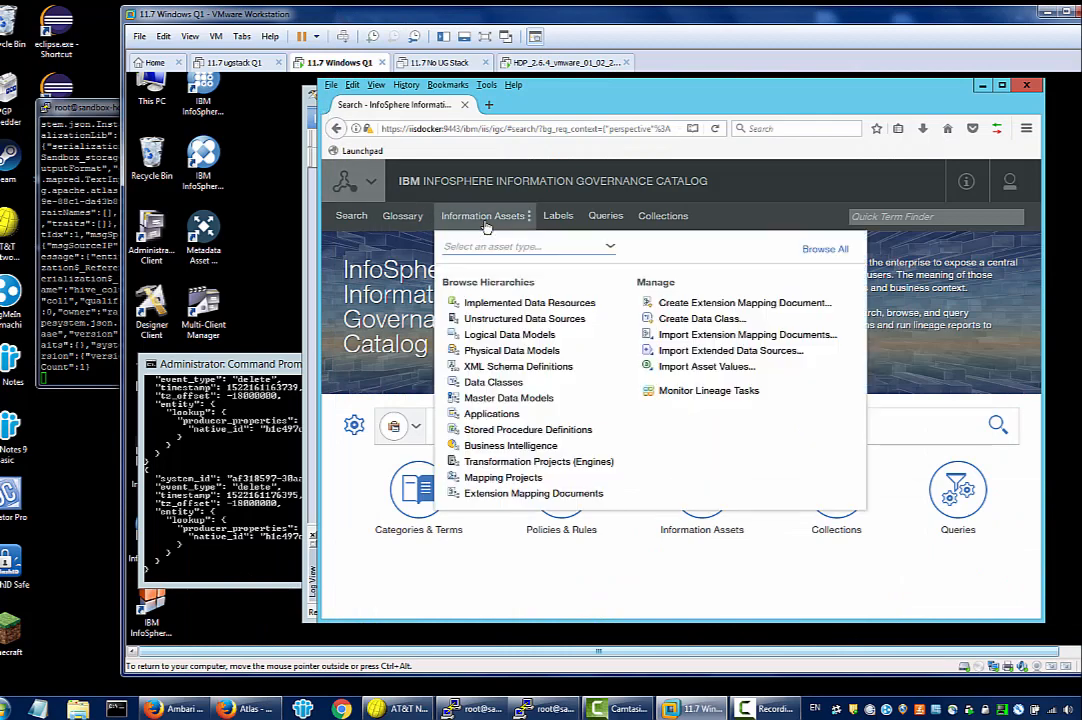
{"action": "left_click", "coordinate": [493, 304]}
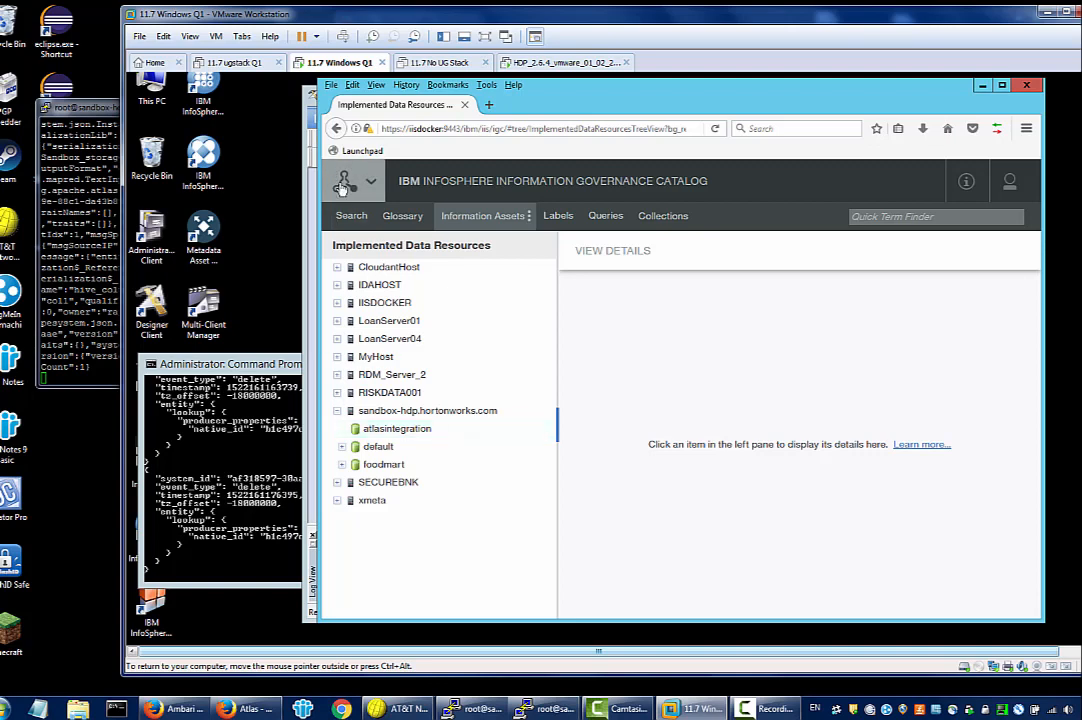
{"action": "left_click", "coordinate": [348, 218]}
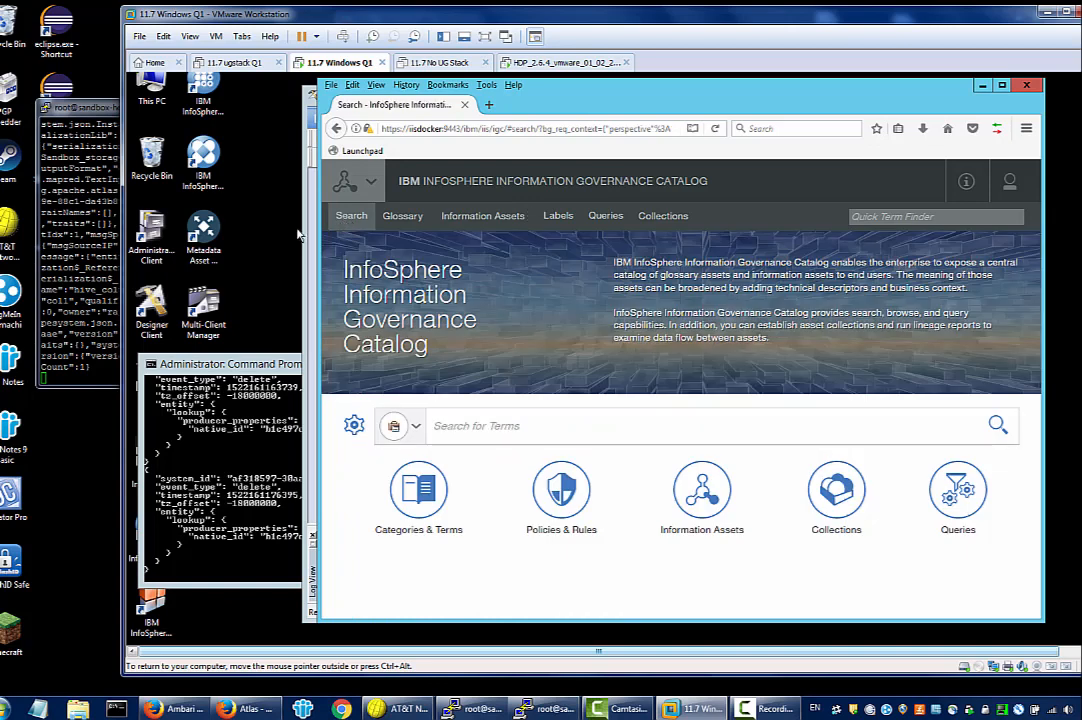
Switch to the Ambari Hive view and choose atlasintegration as the query database.
{"action": "left_click", "coordinate": [181, 710]}
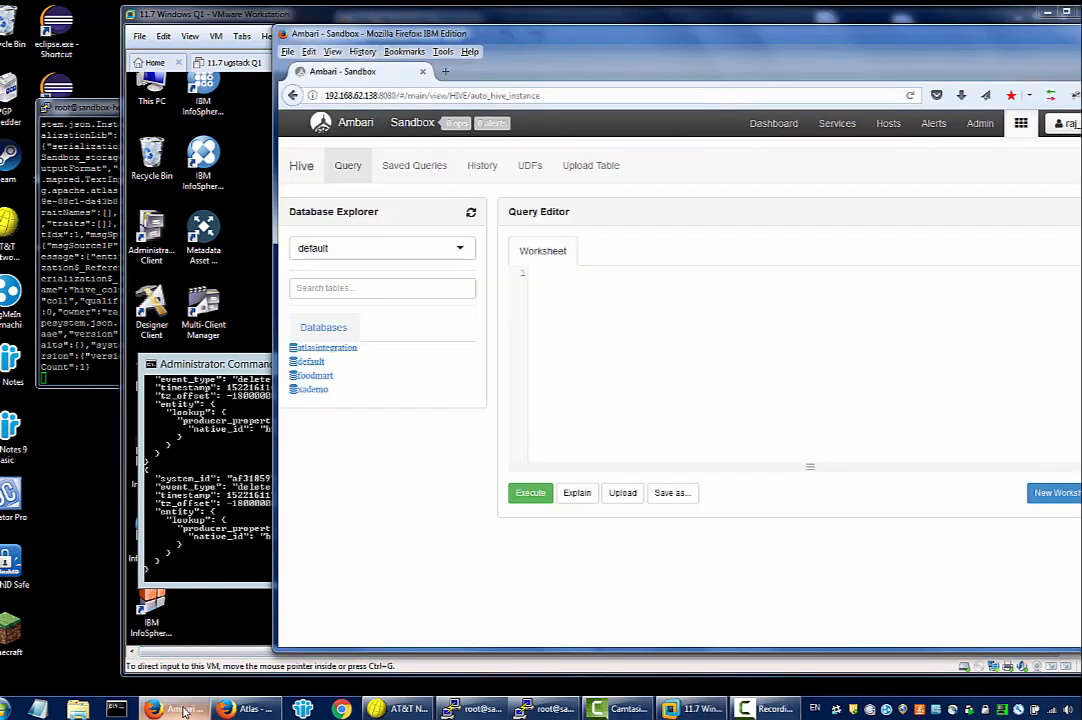
{"action": "left_click", "coordinate": [556, 280]}
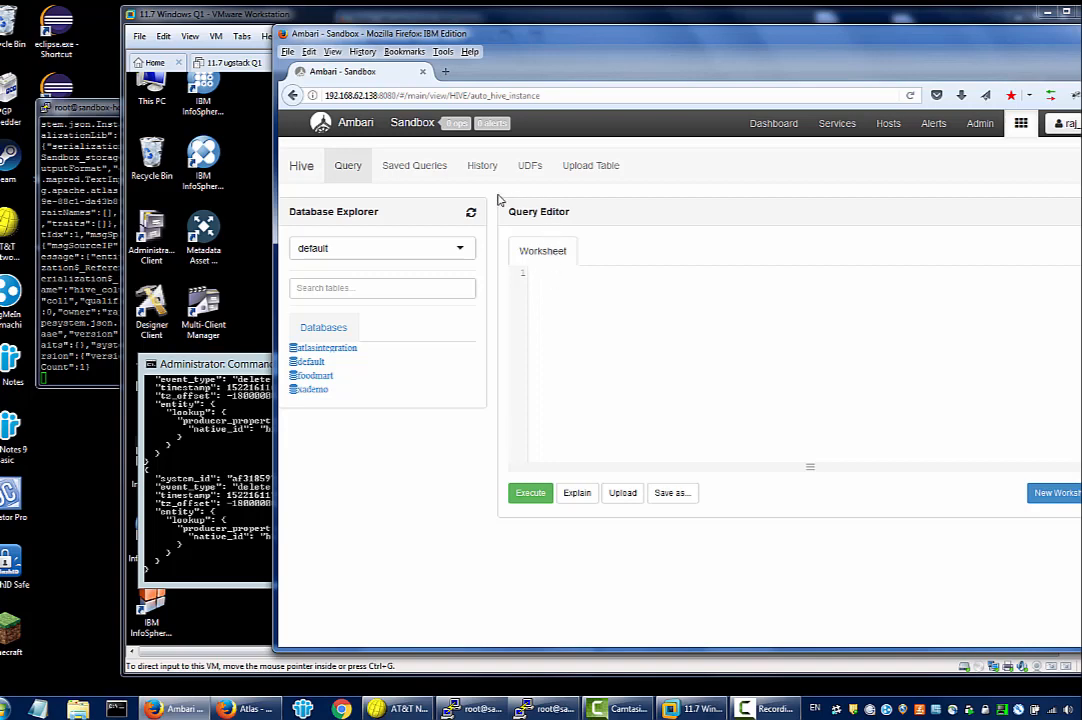
{"action": "left_click", "coordinate": [452, 248]}
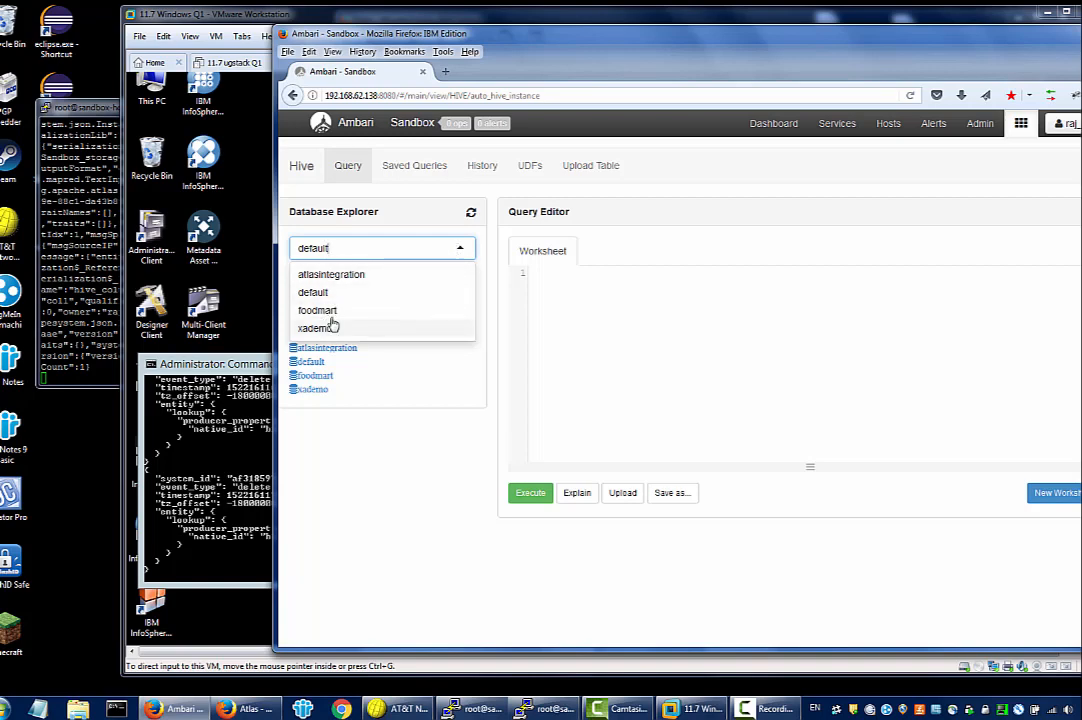
{"action": "left_click", "coordinate": [305, 274]}
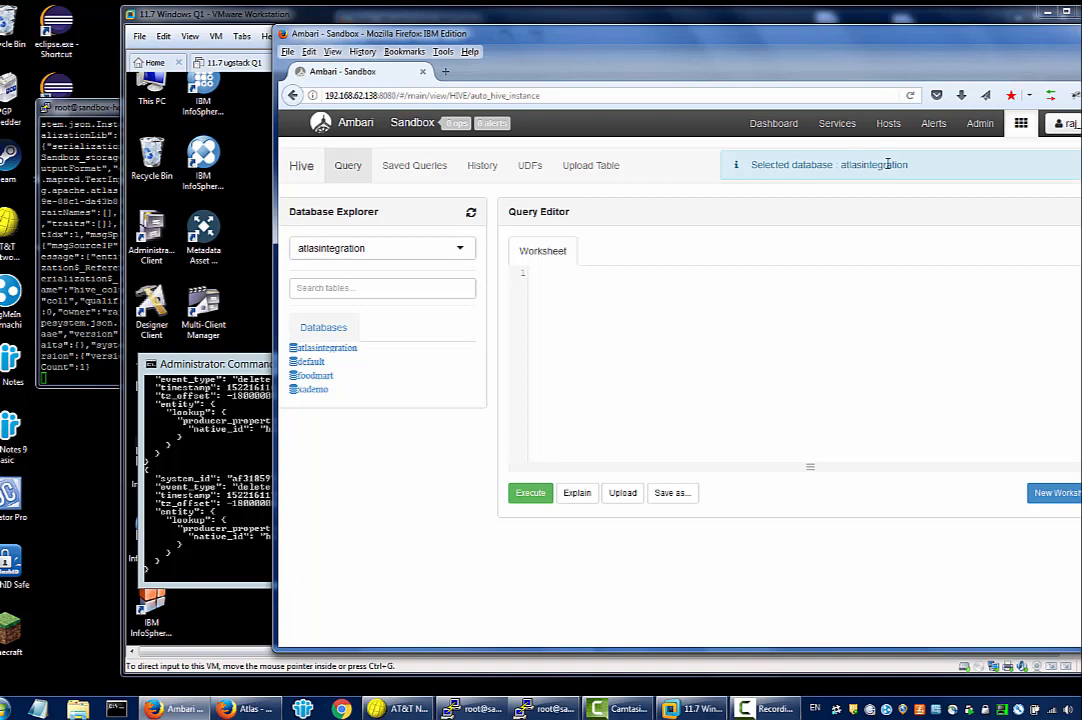
Write and execute the Hive query "create table metadatatest00 (col1 char(10));".
{"action": "left_click", "coordinate": [544, 285]}
{"action": "type", "text": "create"}
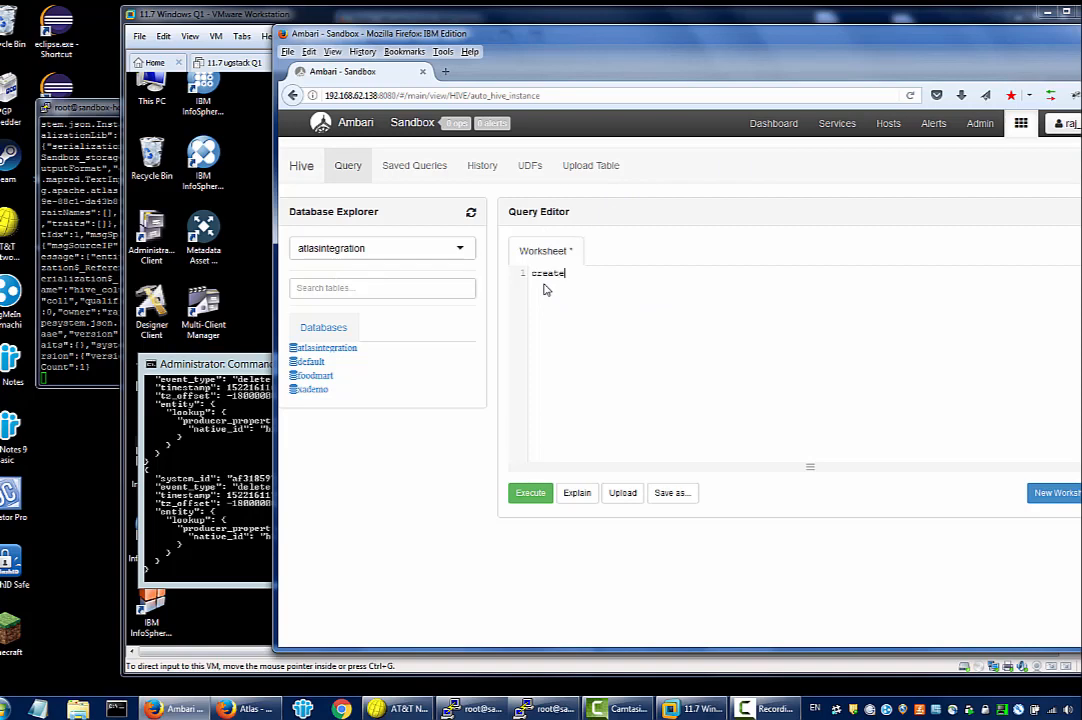
{"action": "type", "text": " table metadatatest0"}
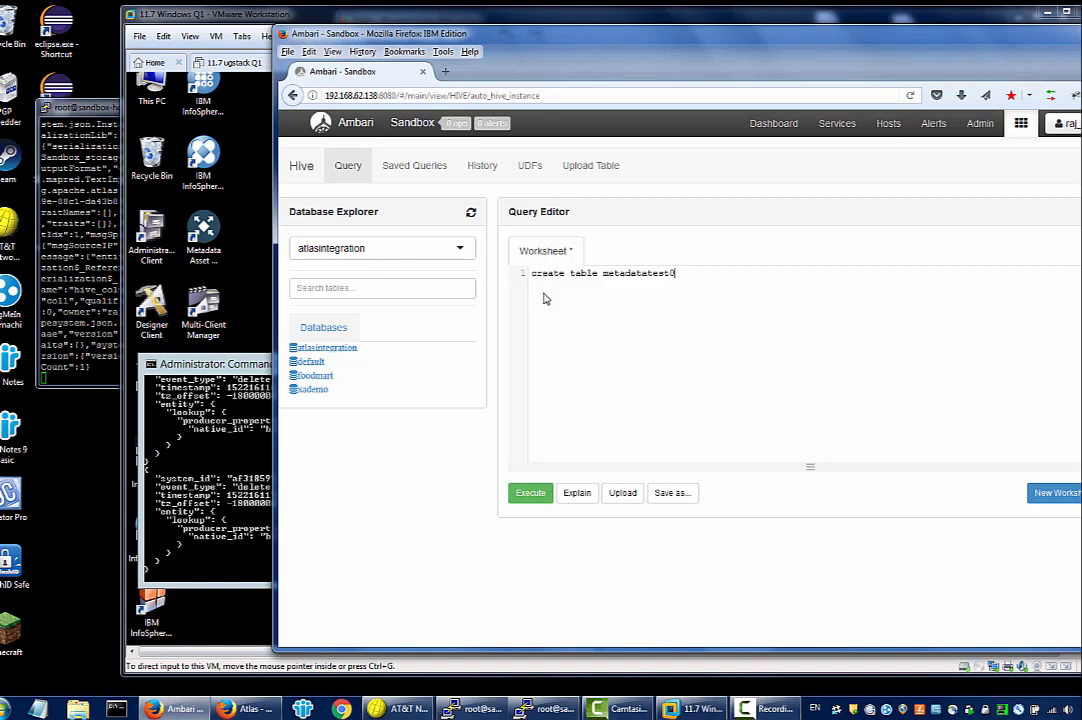
{"action": "type", "text": "0 (col1 char(10))"}
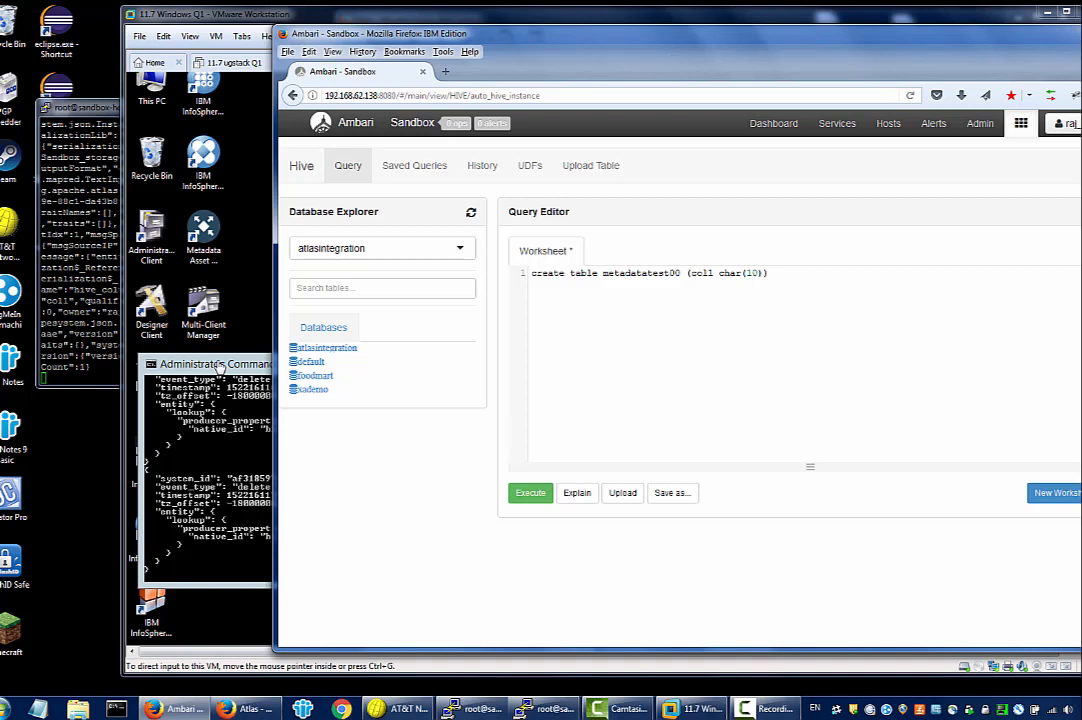
{"action": "left_click", "coordinate": [535, 494]}
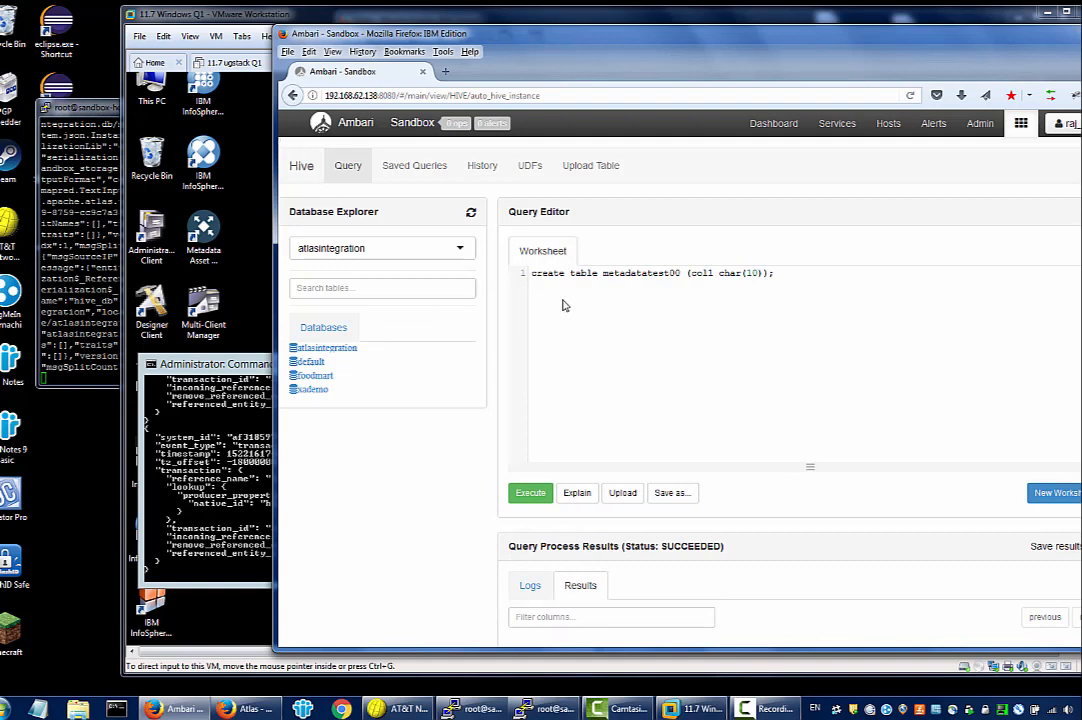
Switch back to Apache Atlas and search the hive_table entities for metadatatest*.
{"action": "left_click", "coordinate": [247, 709]}
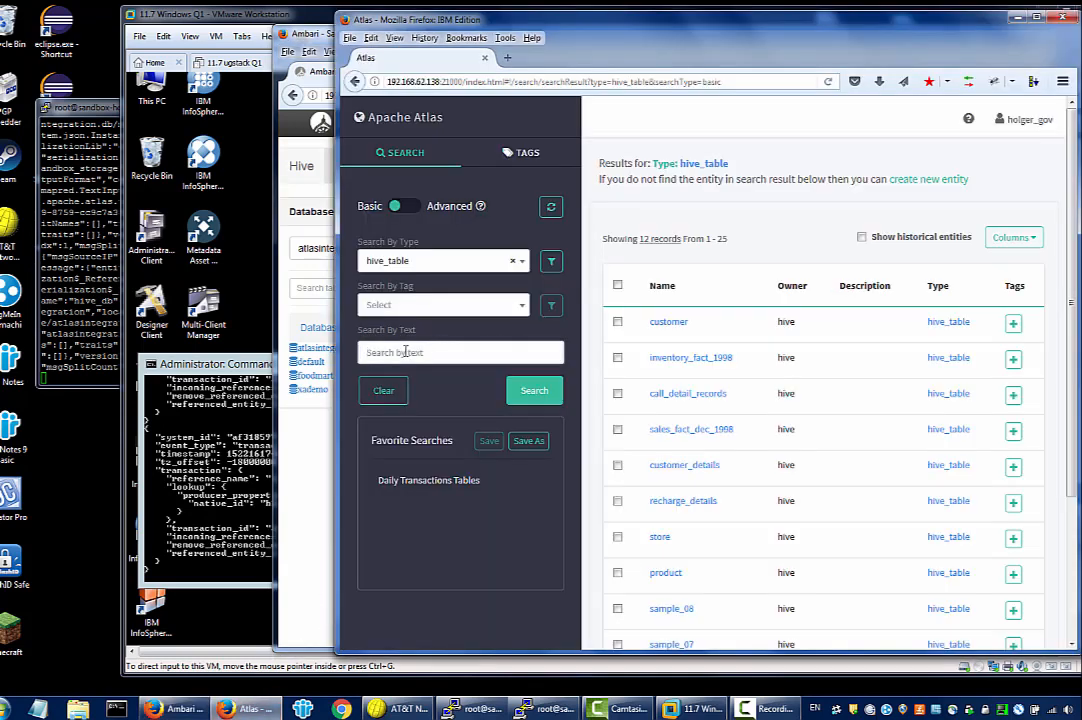
{"action": "type", "text": "metadatatest*"}
{"action": "left_click", "coordinate": [551, 391]}
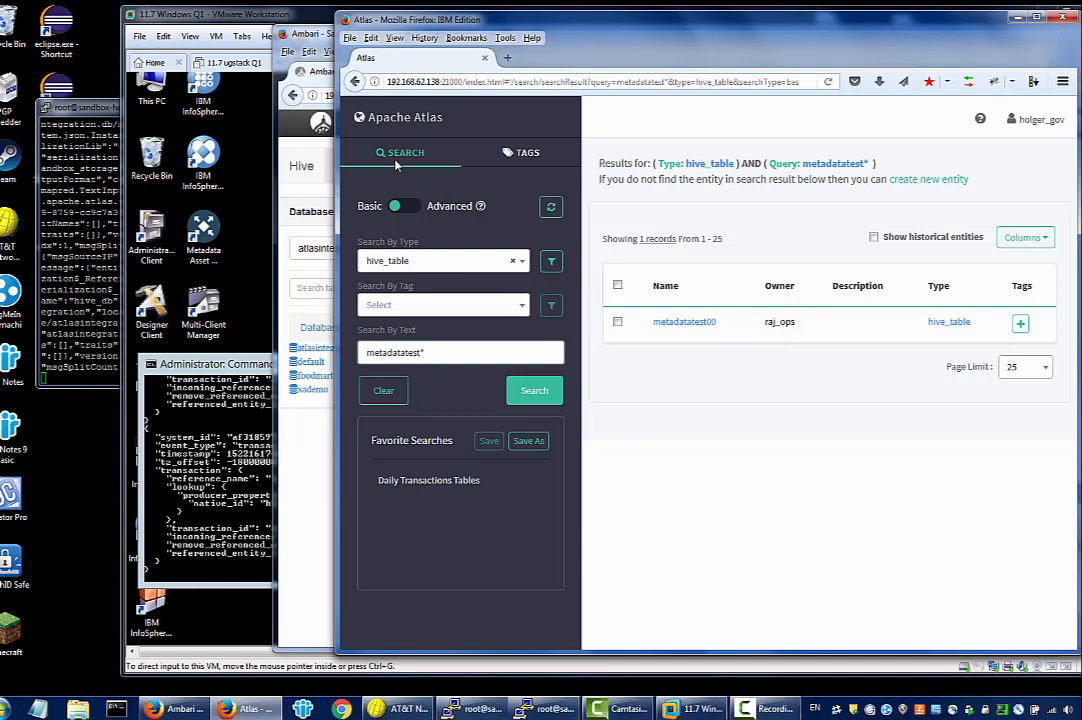
Return to the Information Governance Catalog and expand atlasintegration in Implemented Data Resources down to the metadatatest00 table's columns.
{"action": "left_click", "coordinate": [318, 16]}
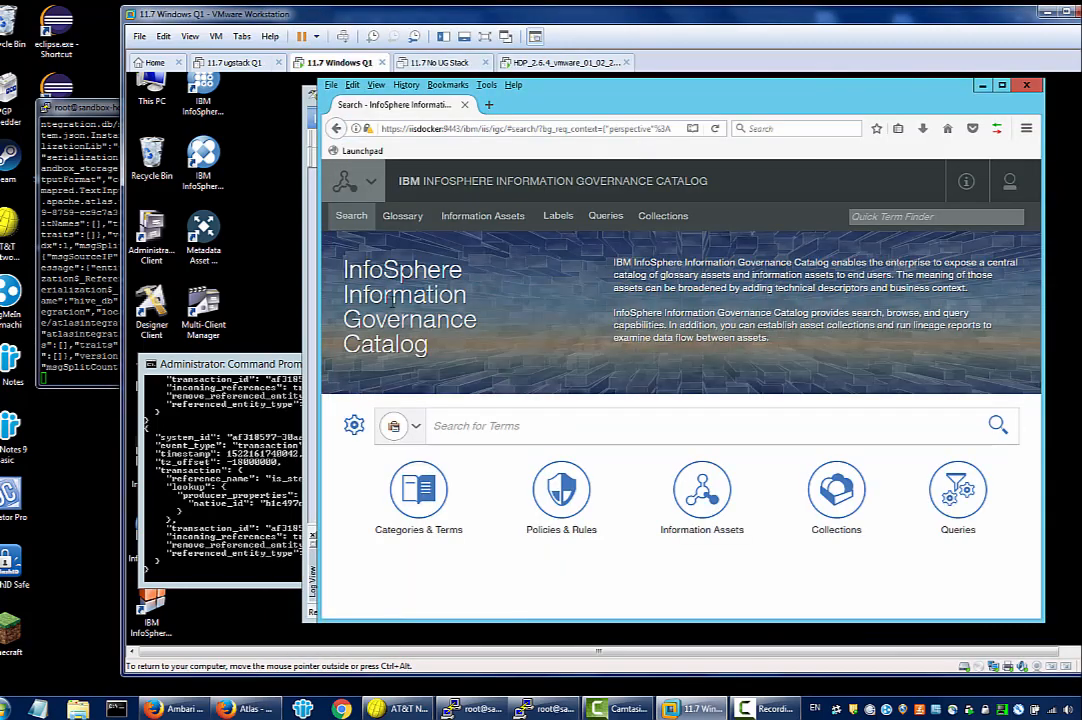
{"action": "left_click", "coordinate": [479, 218]}
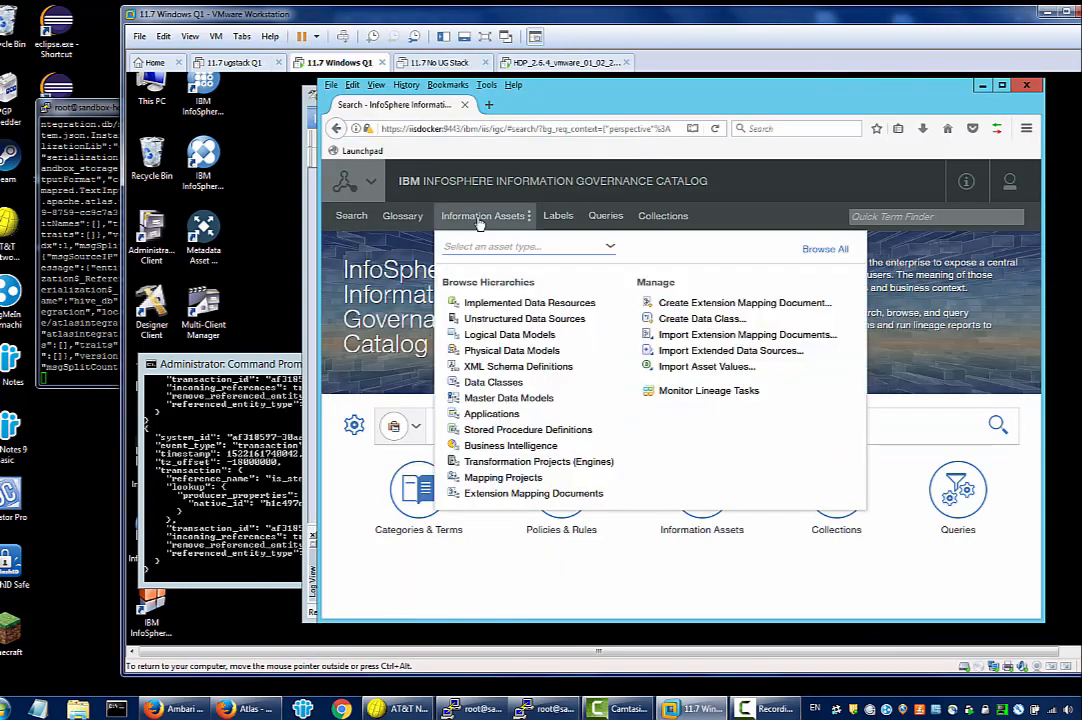
{"action": "left_click", "coordinate": [491, 307]}
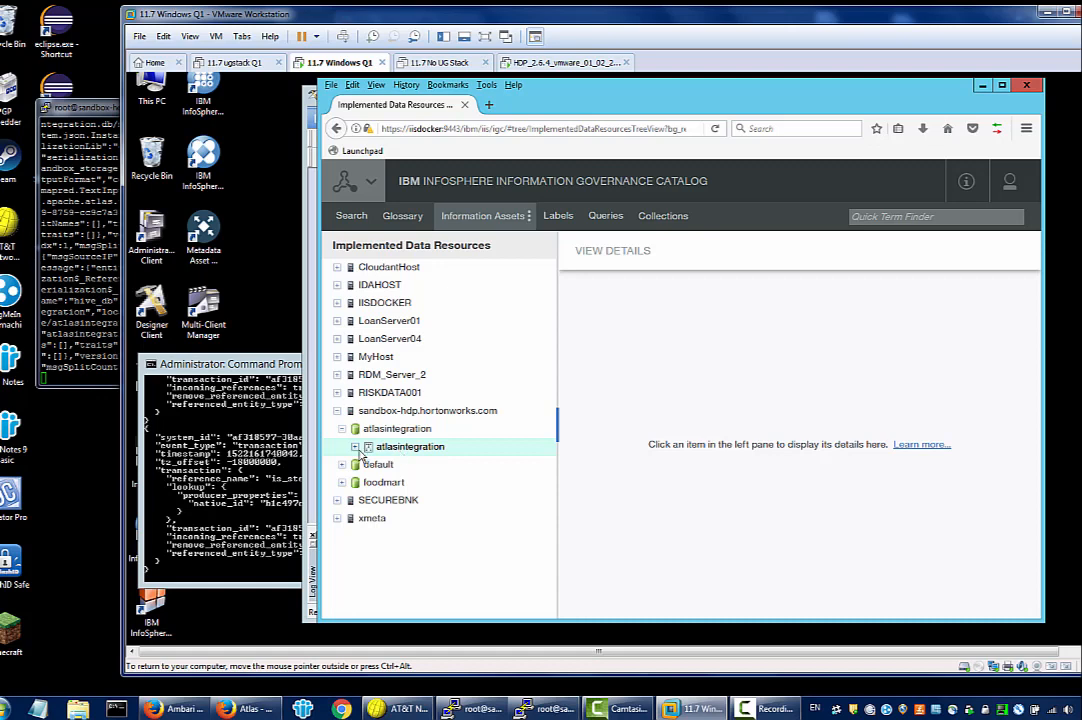
{"action": "left_click", "coordinate": [355, 447]}
{"action": "left_click", "coordinate": [369, 466]}
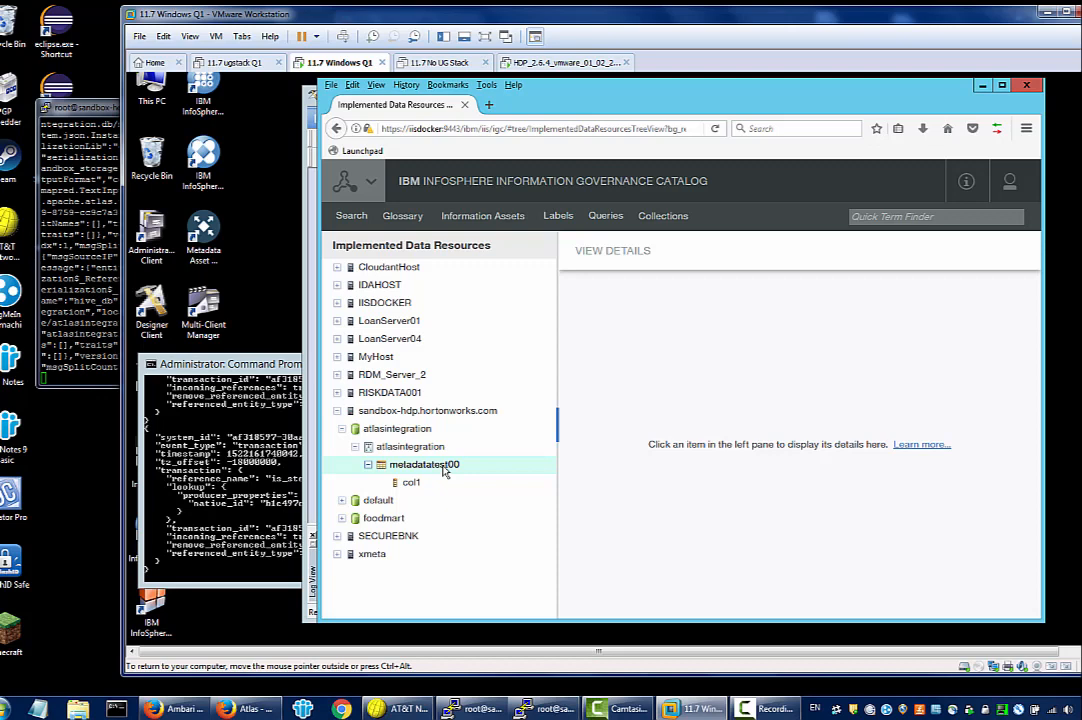
Start a new glossary term named Customer with Catalog as its parent category.
{"action": "left_click", "coordinate": [401, 217]}
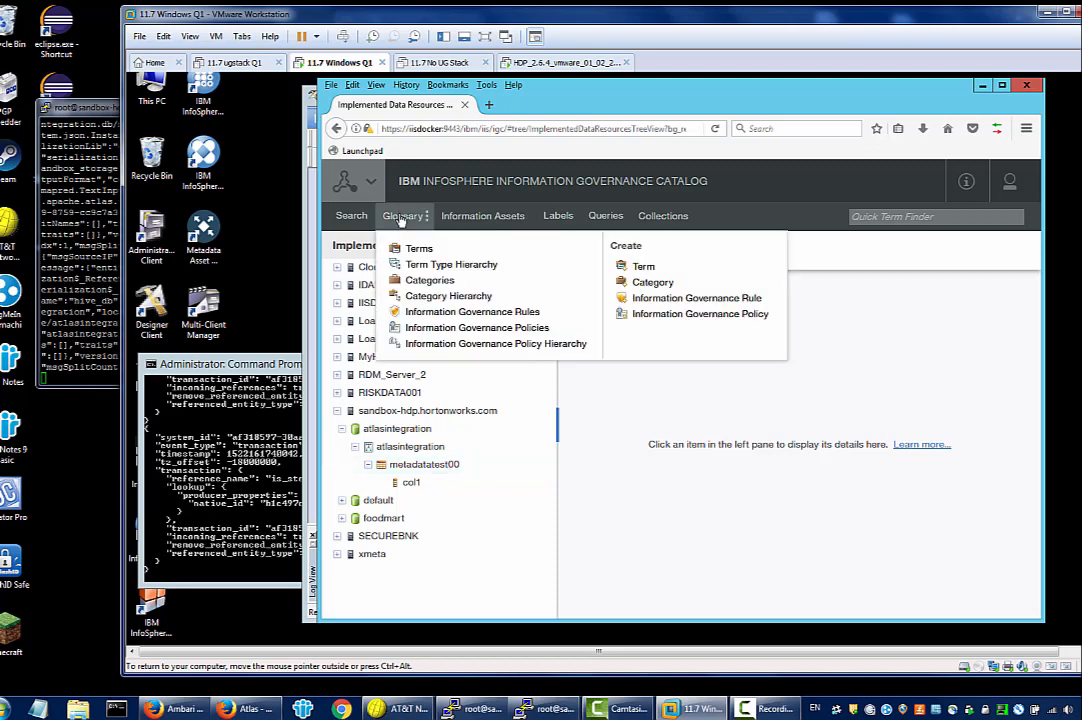
{"action": "left_click", "coordinate": [642, 267]}
{"action": "left_click", "coordinate": [600, 276]}
{"action": "type", "text": "Cu"}
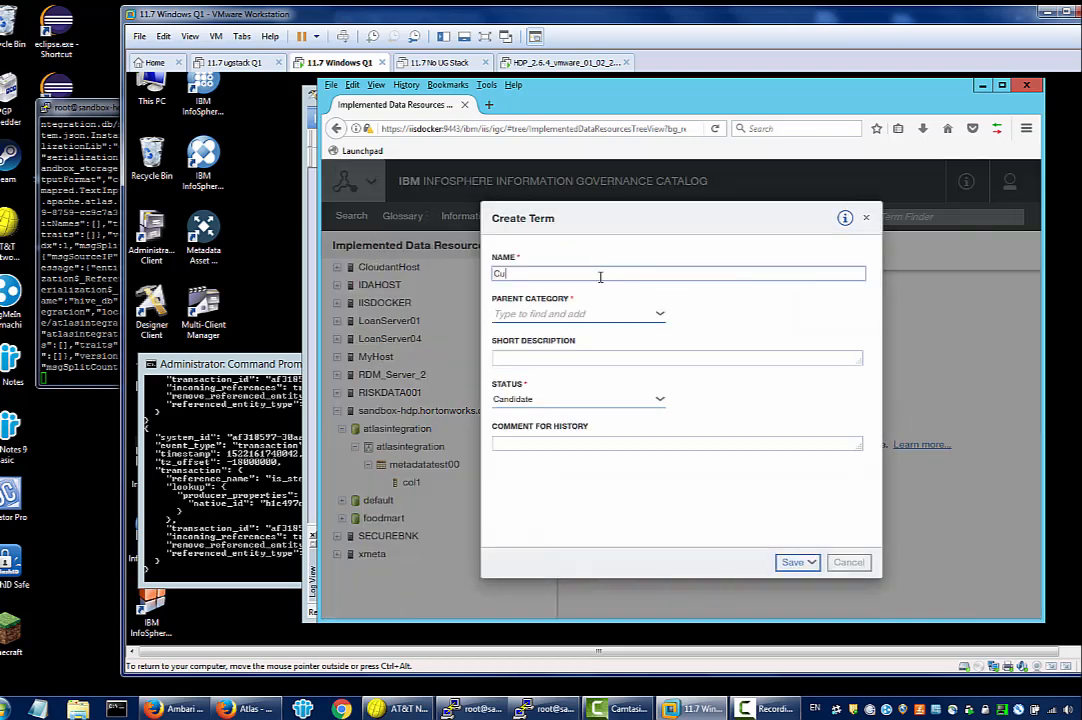
{"action": "type", "text": "stomer"}
{"action": "left_click", "coordinate": [646, 318]}
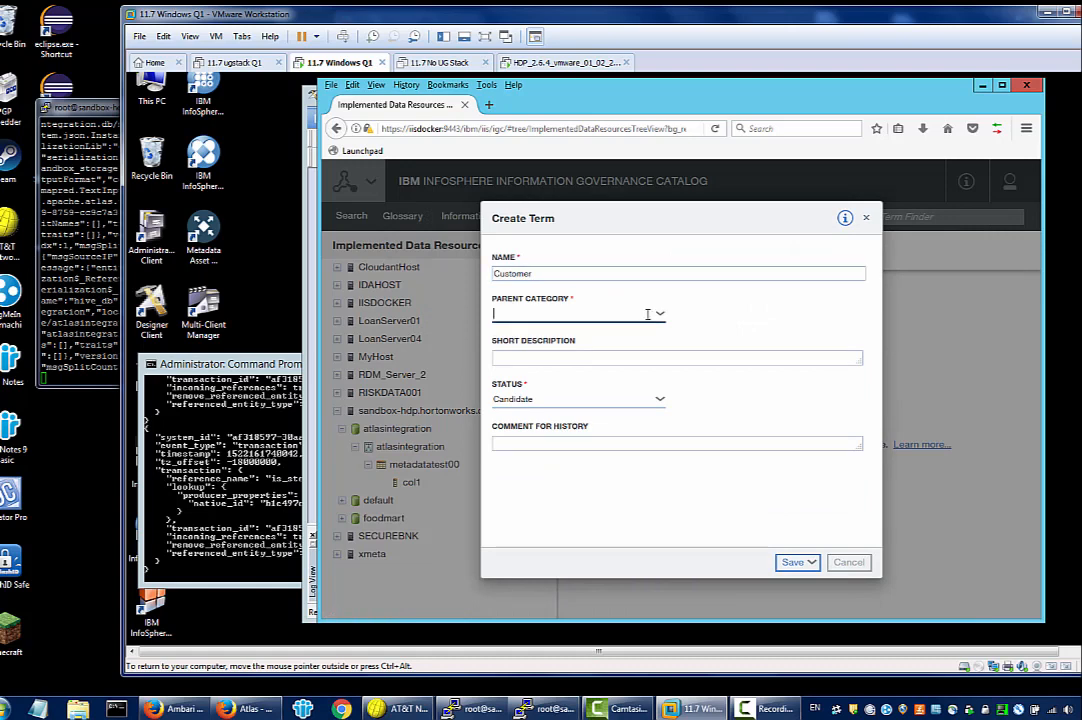
{"action": "left_click", "coordinate": [659, 317]}
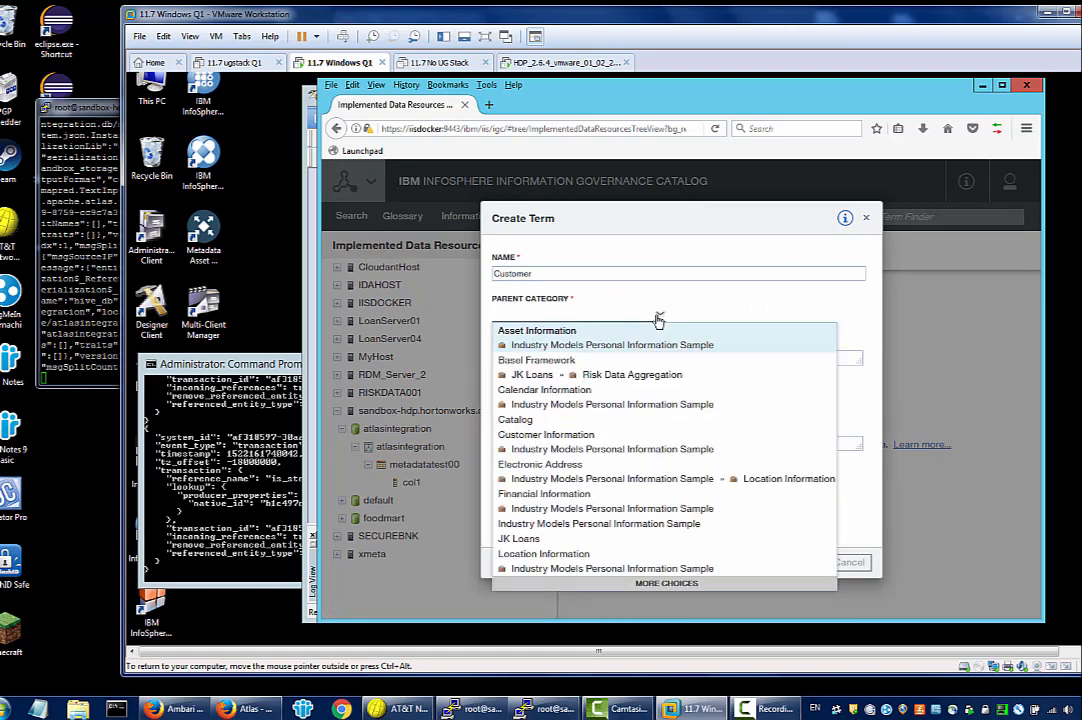
{"action": "type", "text": "Cat"}
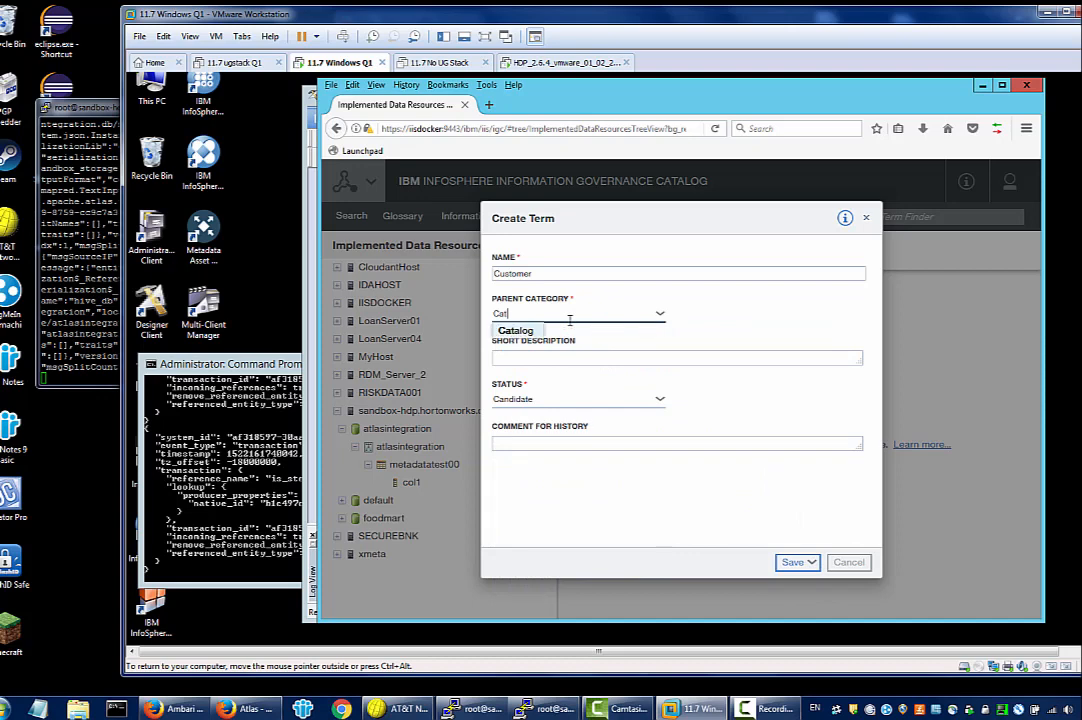
{"action": "left_click", "coordinate": [528, 336]}
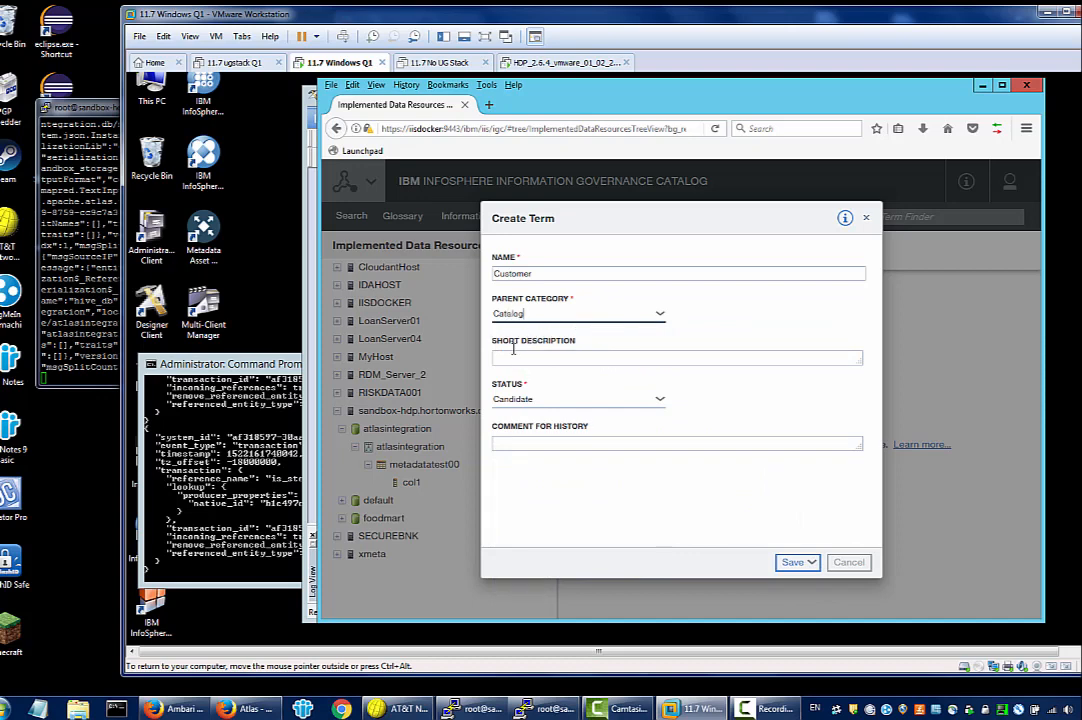
Add the short description "Identifier used to classify and identify customer names, accounts, details, etc." to the Customer term, and save and close it.
{"action": "left_click", "coordinate": [513, 360]}
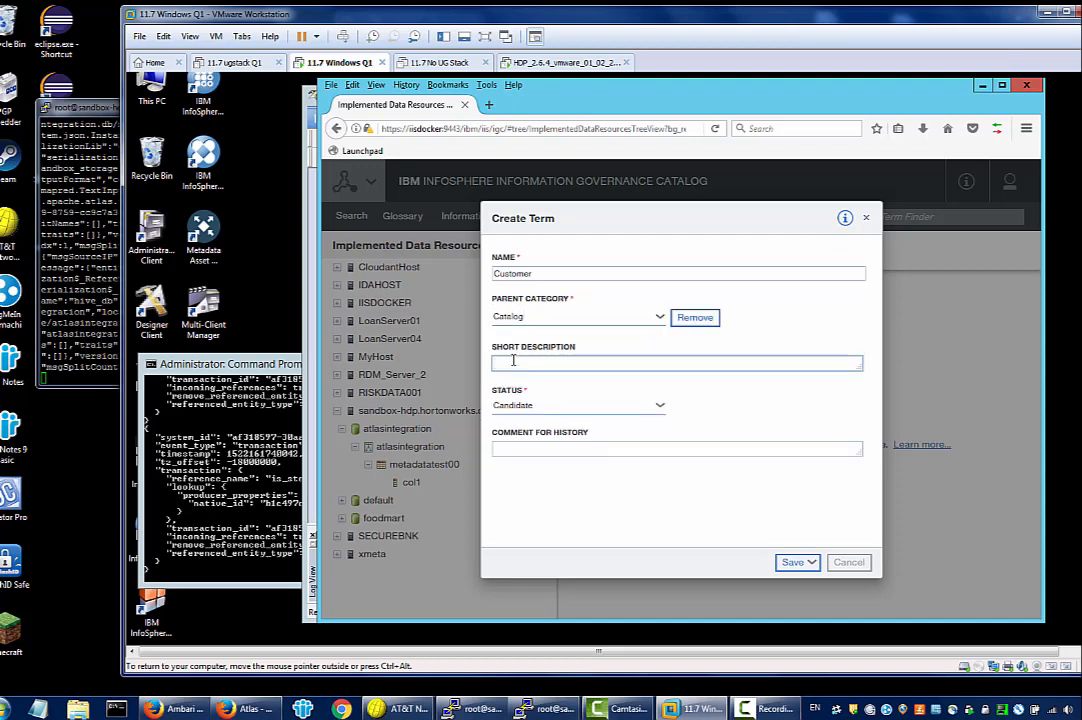
{"action": "type", "text": "Identifier used to "}
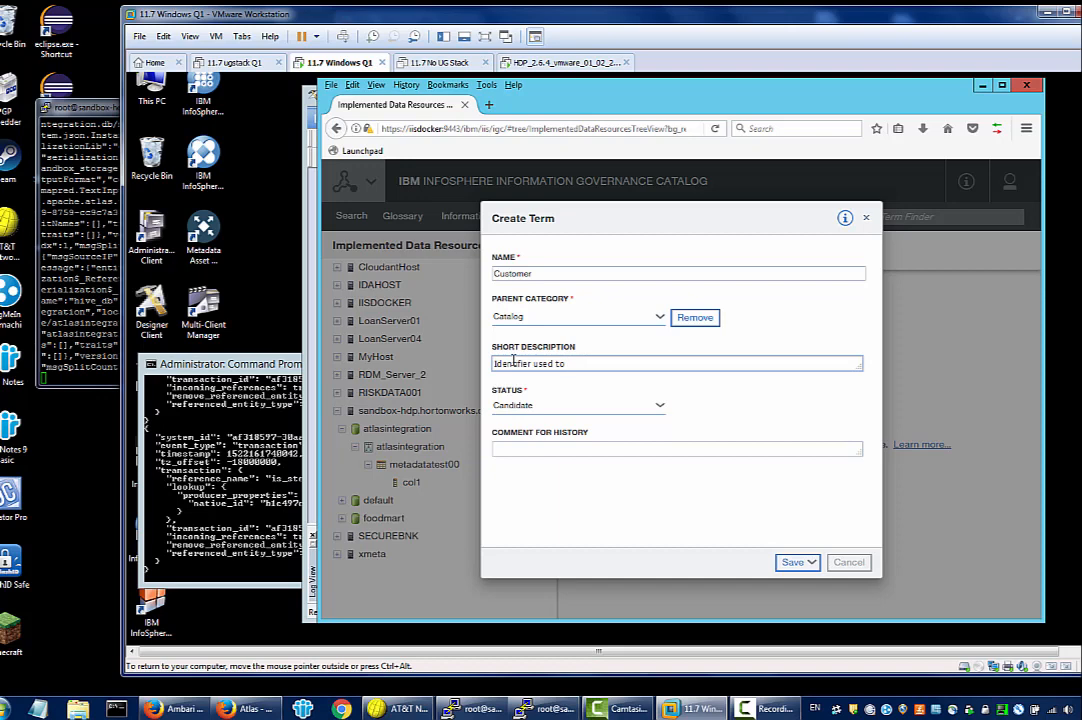
{"action": "type", "text": "classify and identify customer names"}
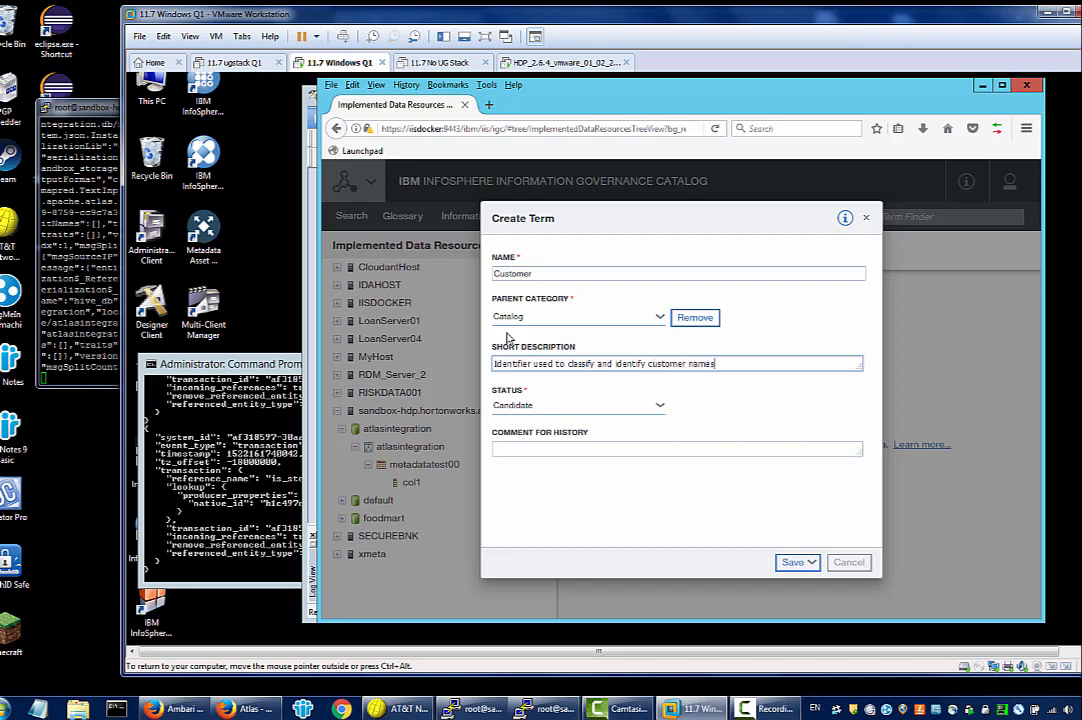
{"action": "type", "text": ", accounts, details, etc."}
{"action": "left_click", "coordinate": [796, 563]}
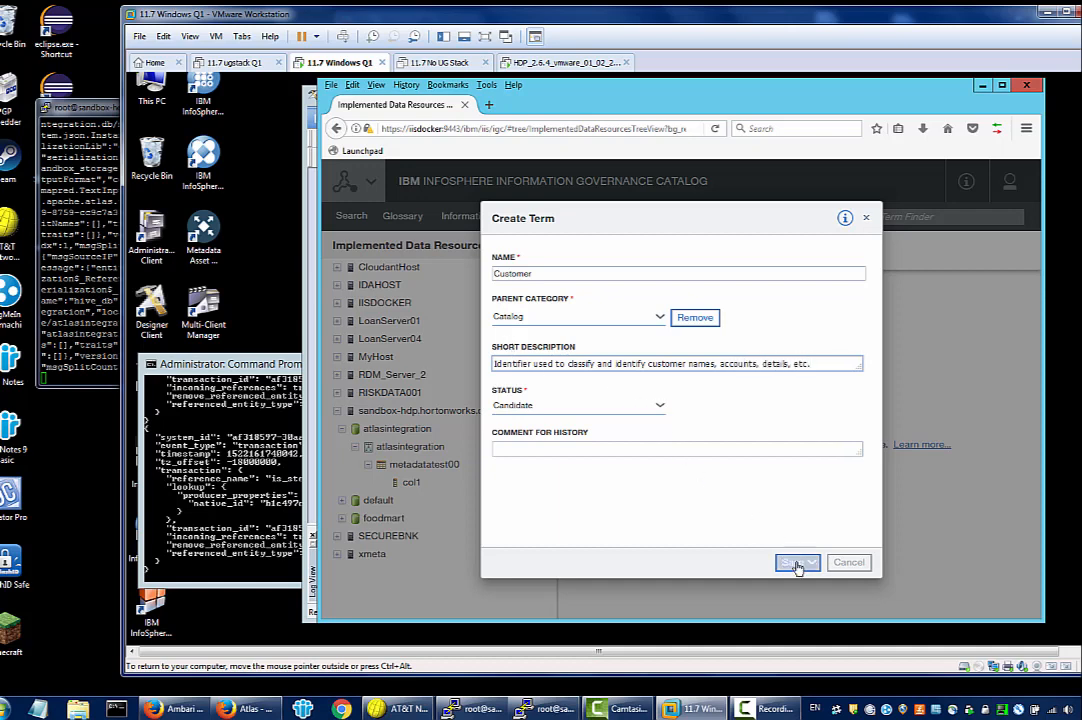
{"action": "left_click", "coordinate": [797, 567]}
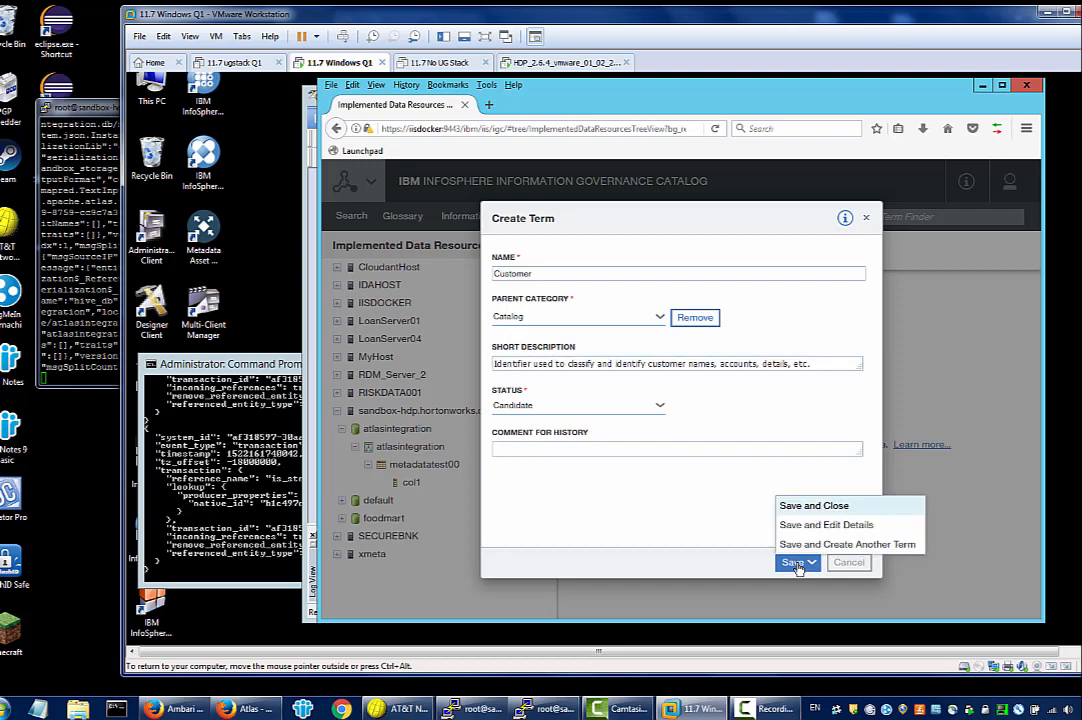
{"action": "left_click", "coordinate": [822, 506]}
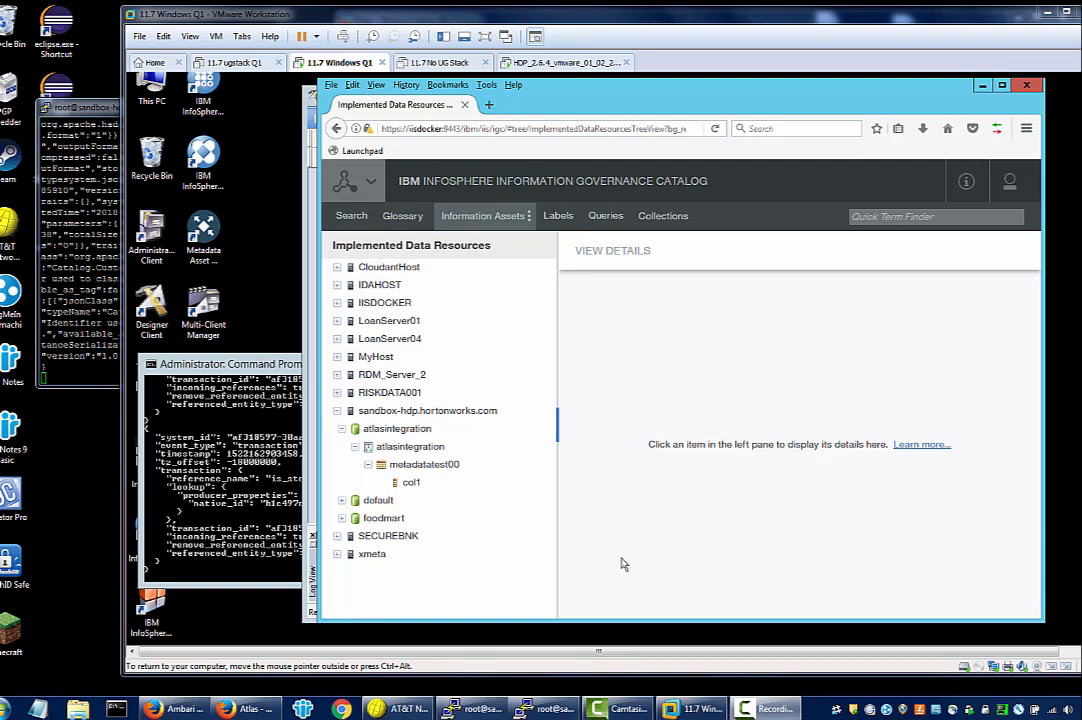
Open the metadatatest00 database table's details for editing.
{"action": "left_click", "coordinate": [428, 468]}
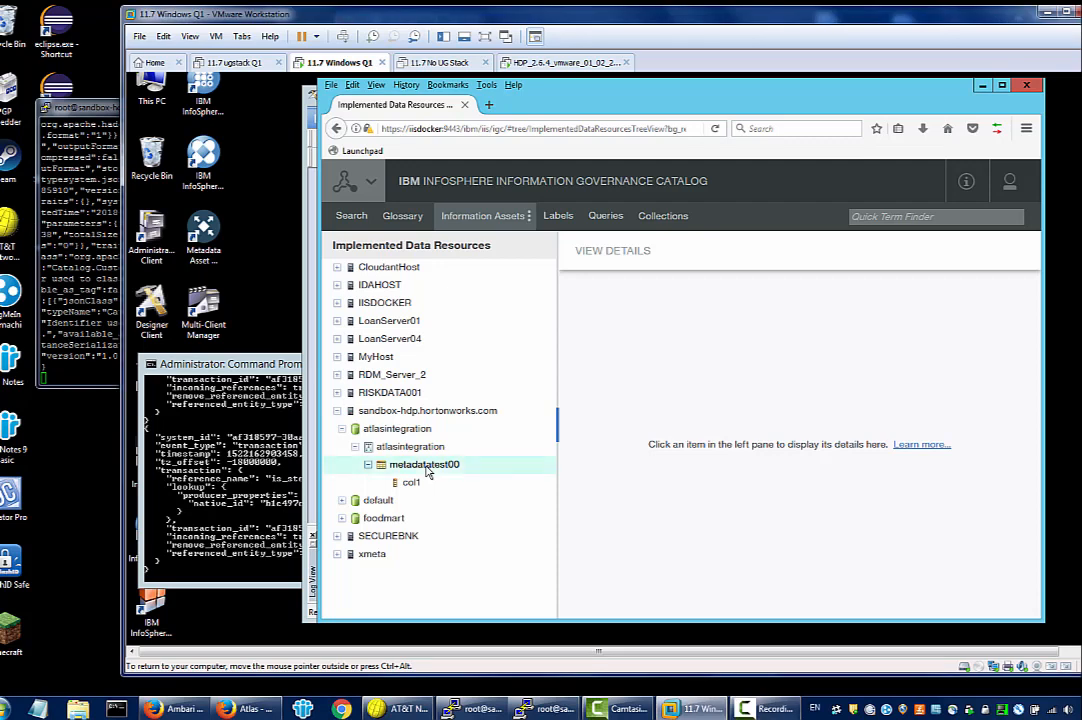
{"action": "left_click", "coordinate": [426, 470]}
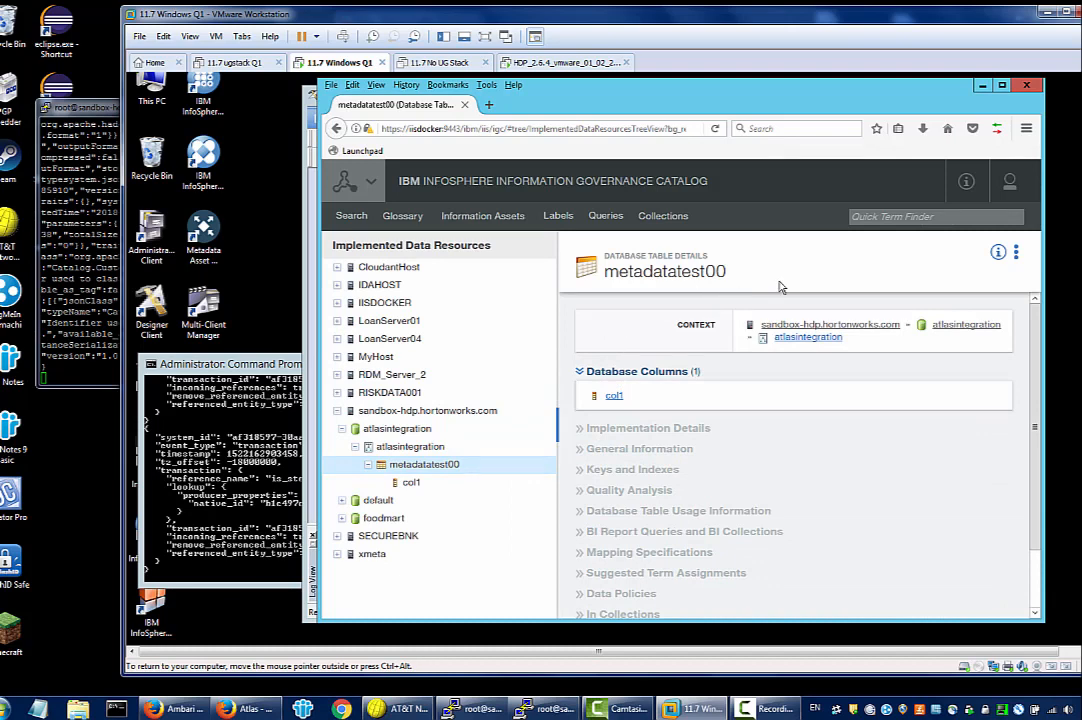
{"action": "left_click", "coordinate": [1016, 254]}
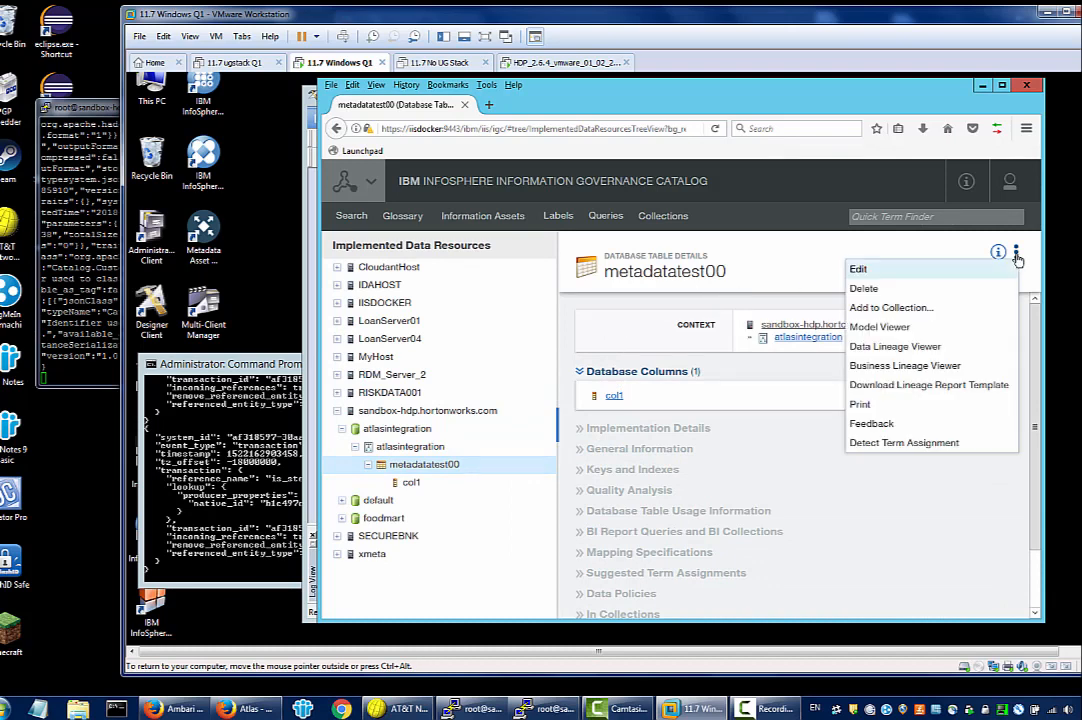
{"action": "left_click", "coordinate": [889, 271]}
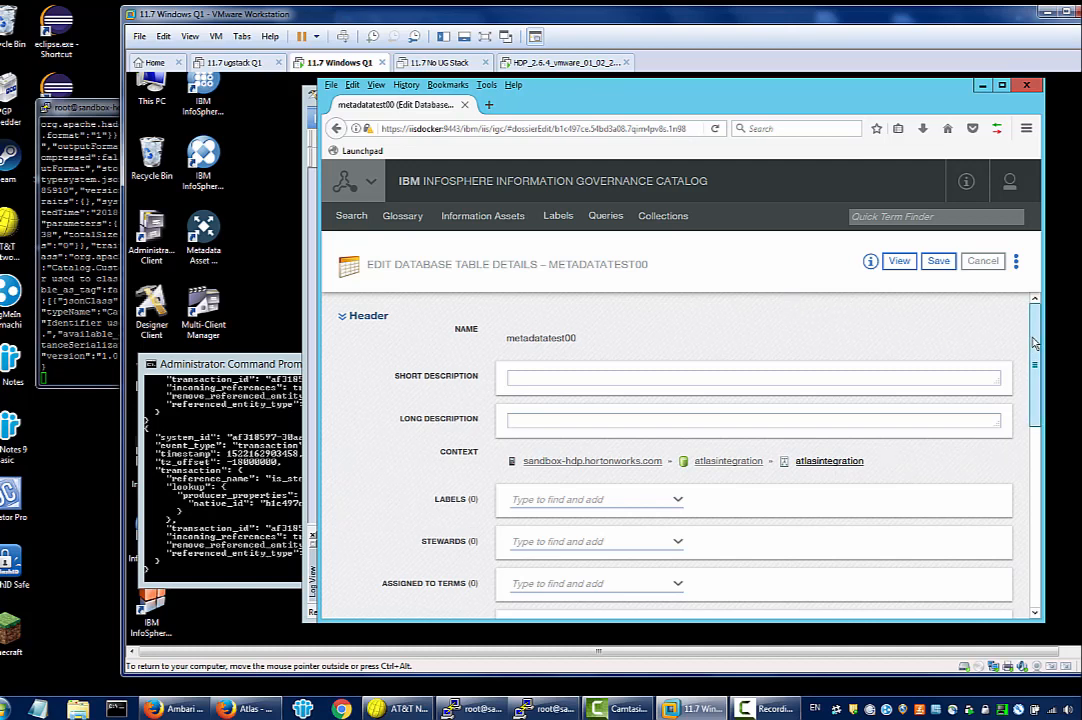
Assign the metadatatest00 table to the Customer term of the Catalog category, save the change and return to the table's detail view.
{"action": "left_click_drag", "start_coordinate": [1035, 343], "coordinate": [1035, 411]}
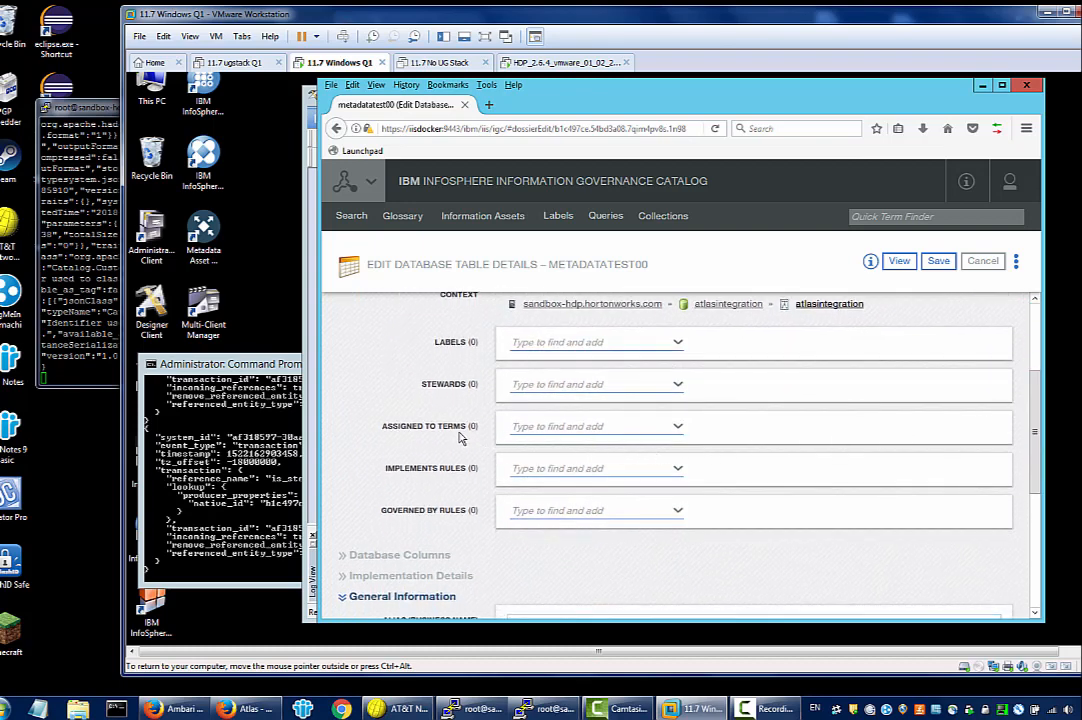
{"action": "left_click", "coordinate": [678, 430]}
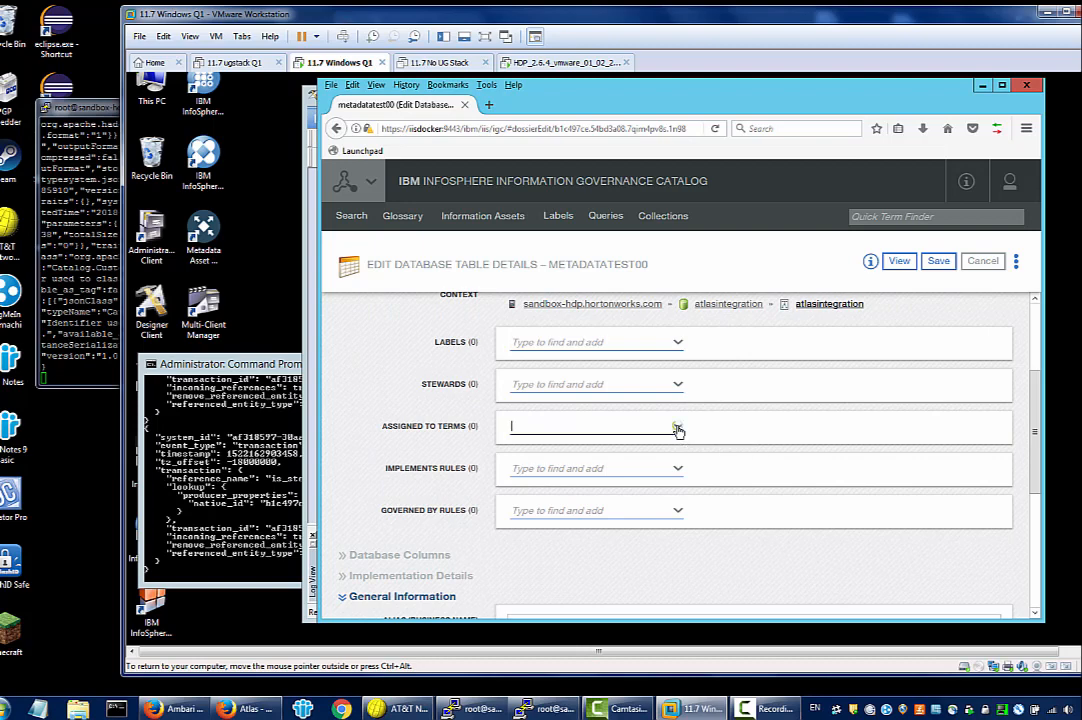
{"action": "type", "text": "cu"}
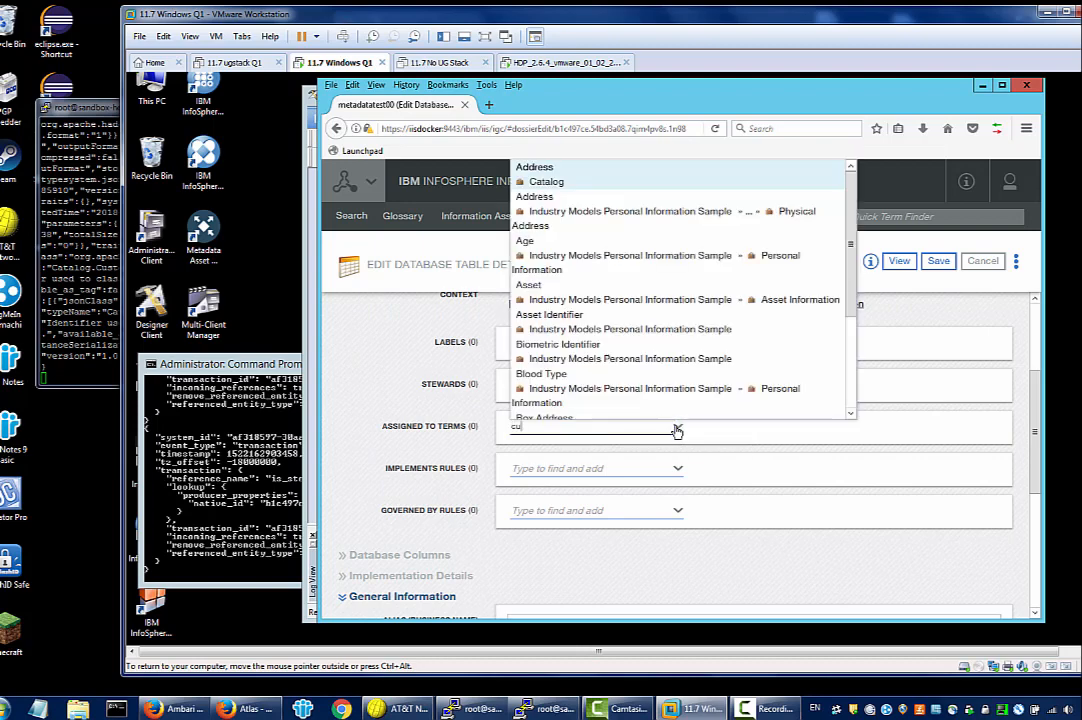
{"action": "type", "text": "asto"}
{"action": "key", "text": "BackSpace"}
{"action": "key", "text": "BackSpace"}
{"action": "key", "text": "BackSpace"}
{"action": "key", "text": "BackSpace"}
{"action": "type", "text": "s"}
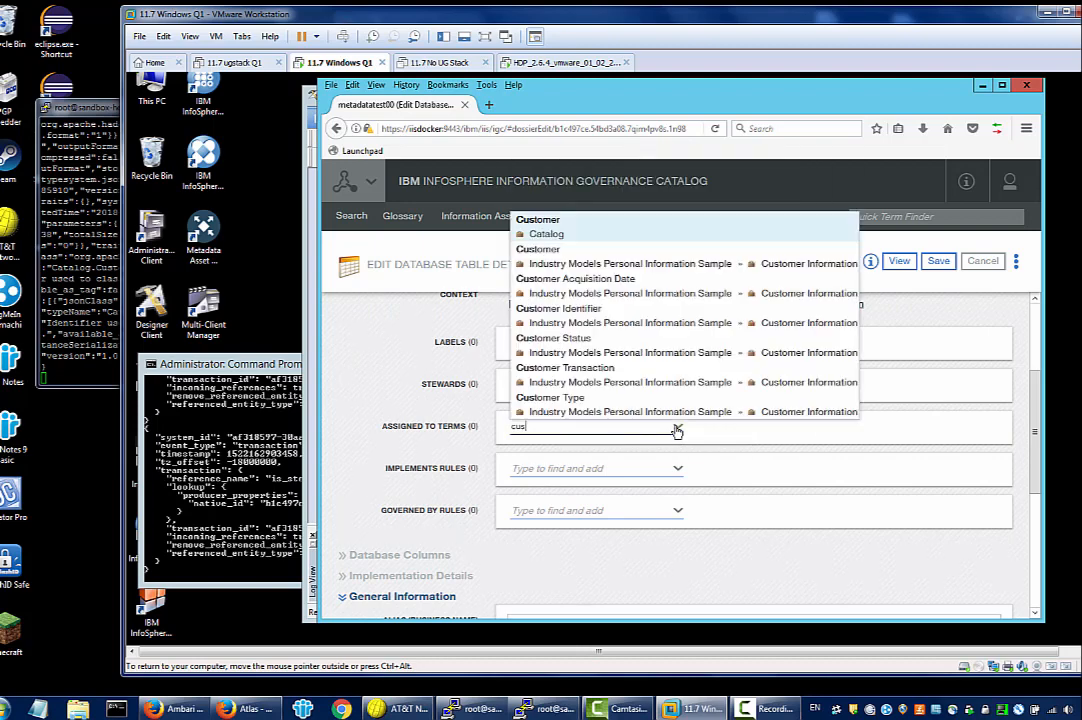
{"action": "left_click", "coordinate": [574, 232]}
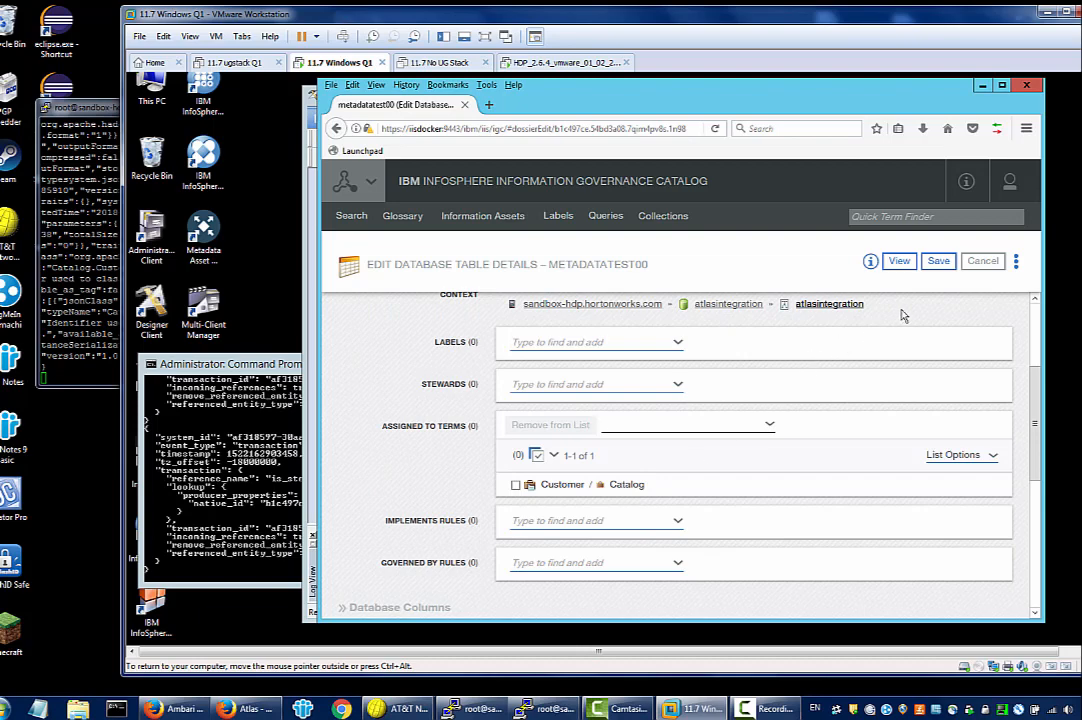
{"action": "left_click", "coordinate": [937, 263]}
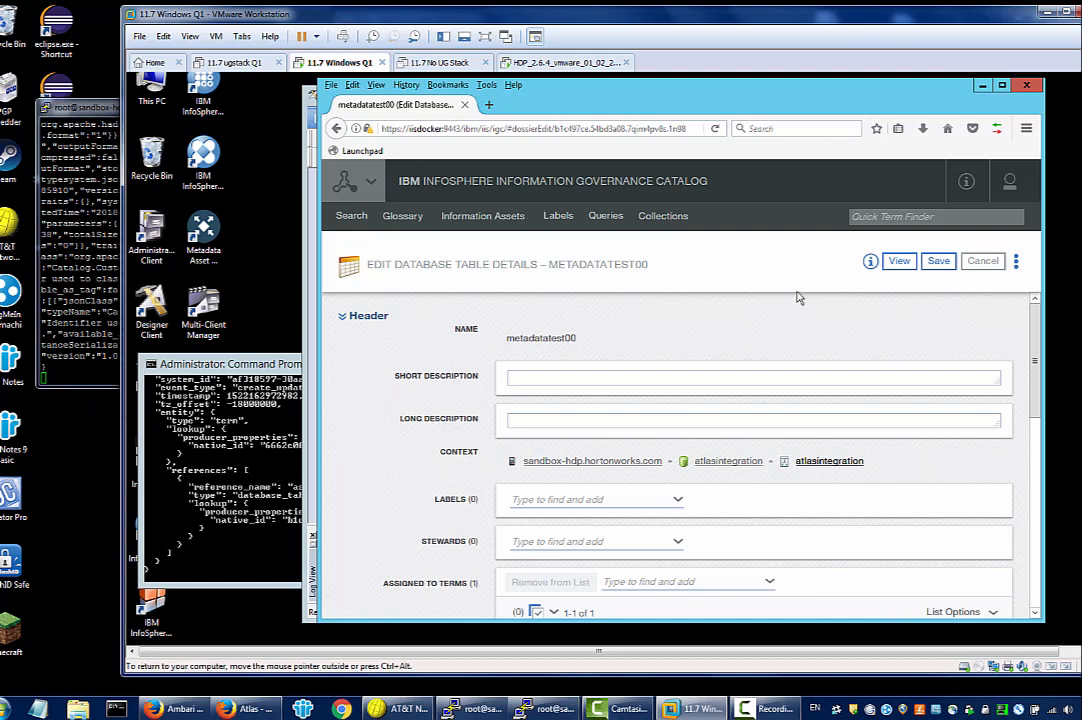
{"action": "left_click", "coordinate": [900, 262]}
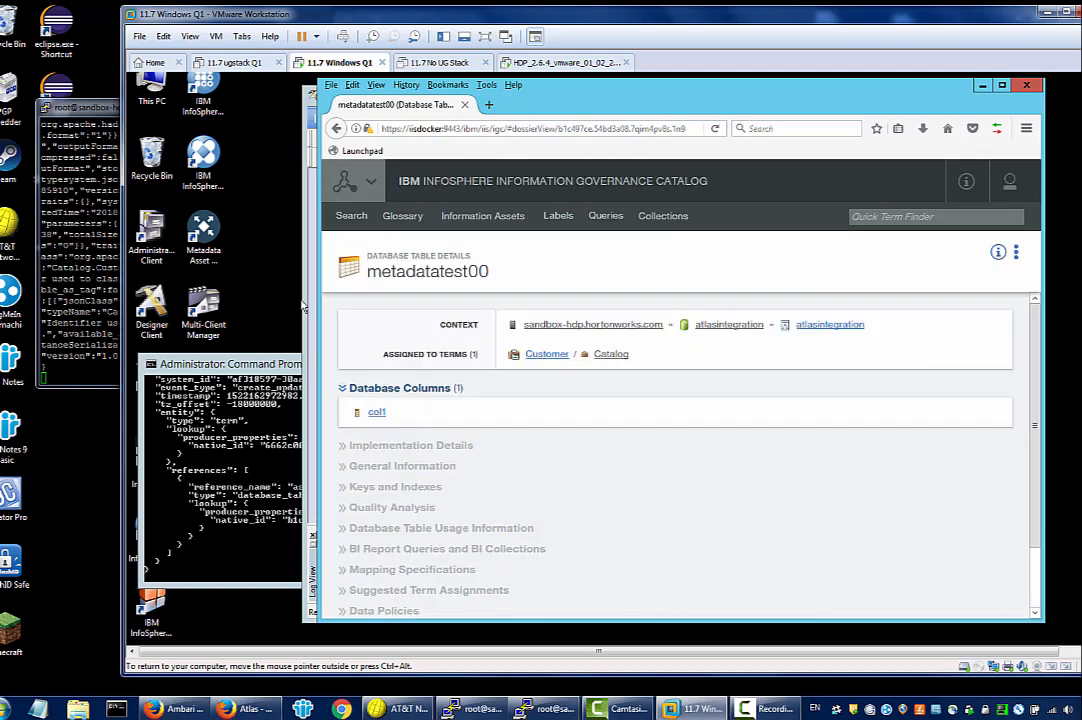
Switch to Apache Atlas, refresh the search results and examine the tags and their attributes on the metadatatest00 table.
{"action": "left_click", "coordinate": [240, 709]}
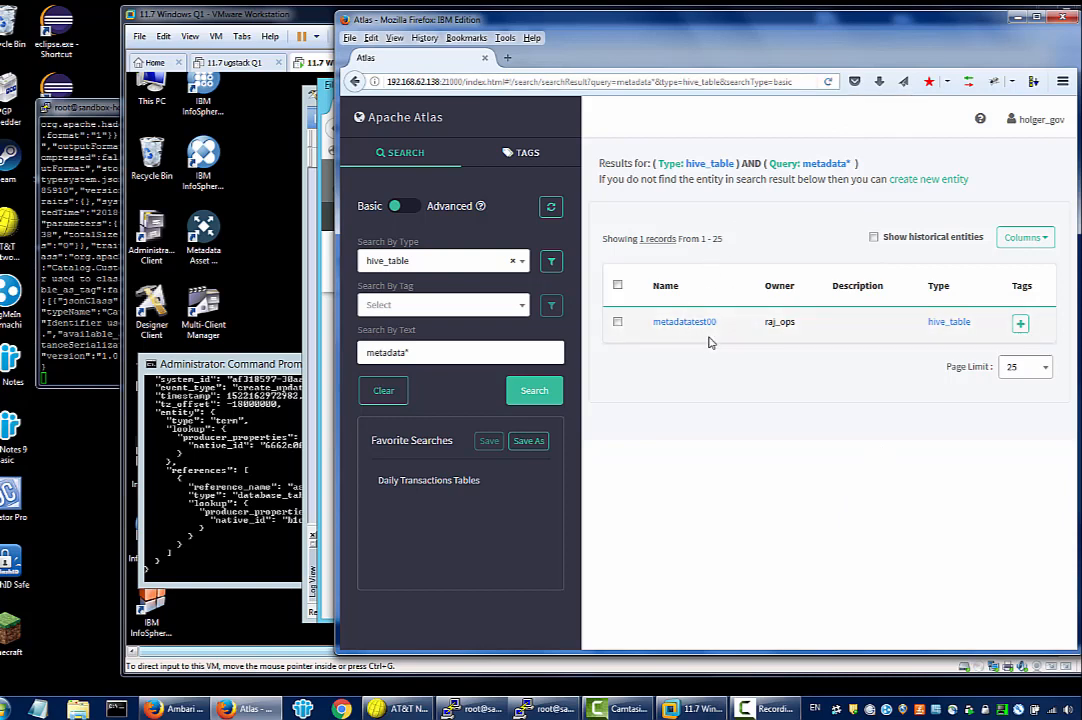
{"action": "left_click", "coordinate": [827, 82]}
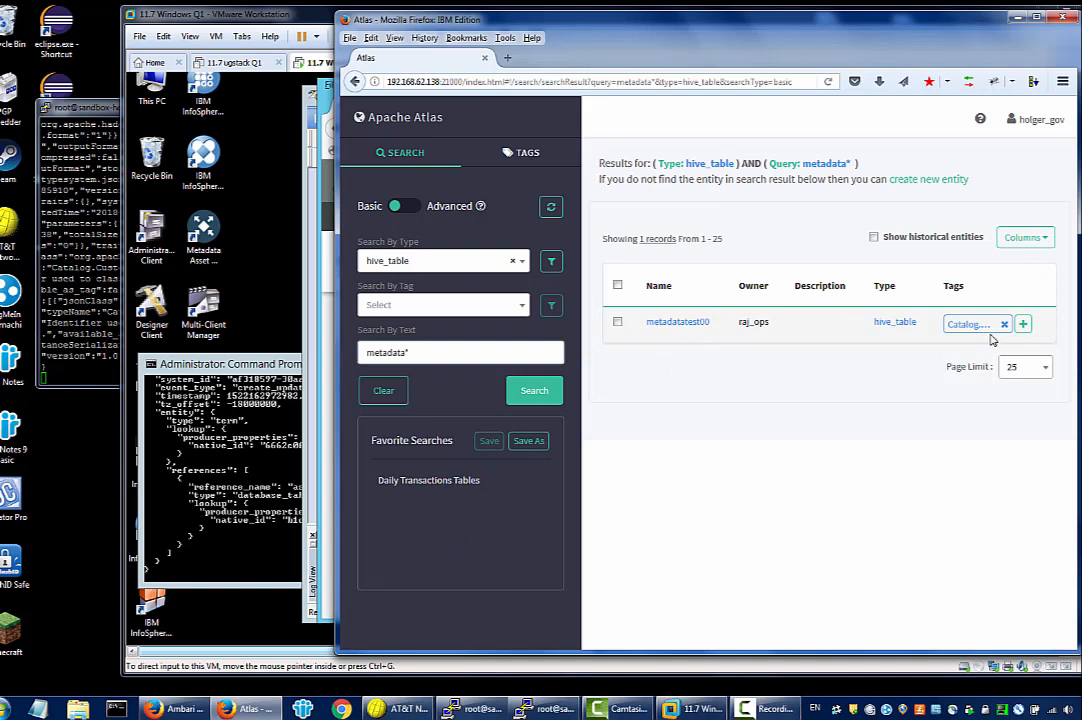
{"action": "left_click", "coordinate": [665, 325]}
{"action": "left_click", "coordinate": [685, 302]}
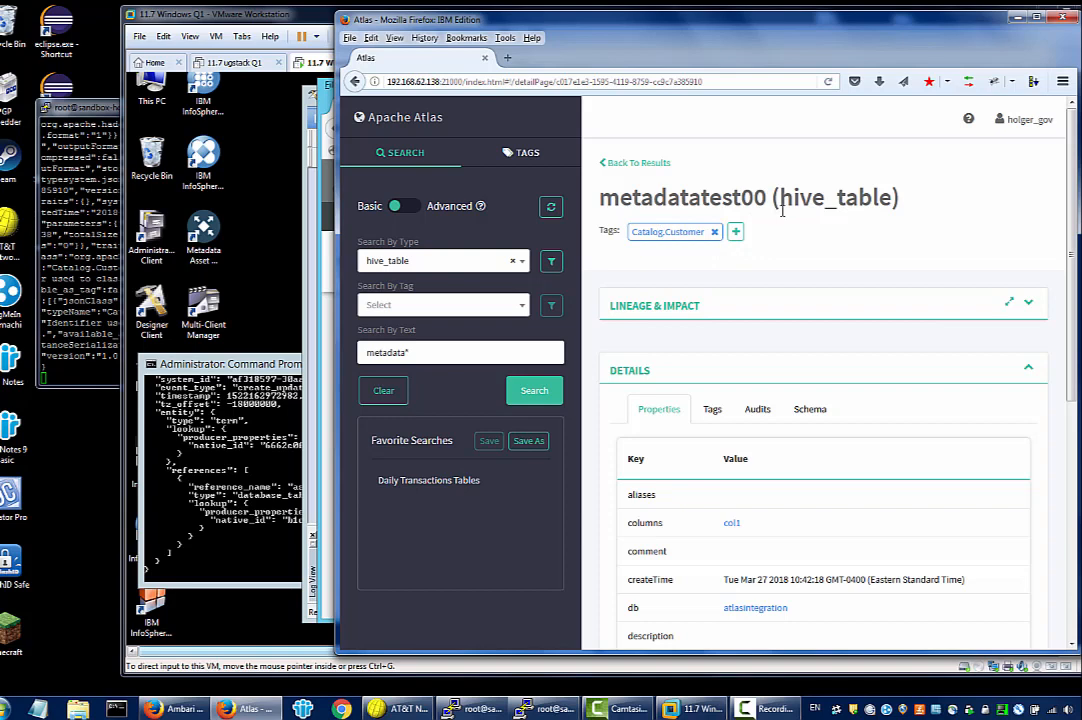
{"action": "left_click", "coordinate": [712, 414]}
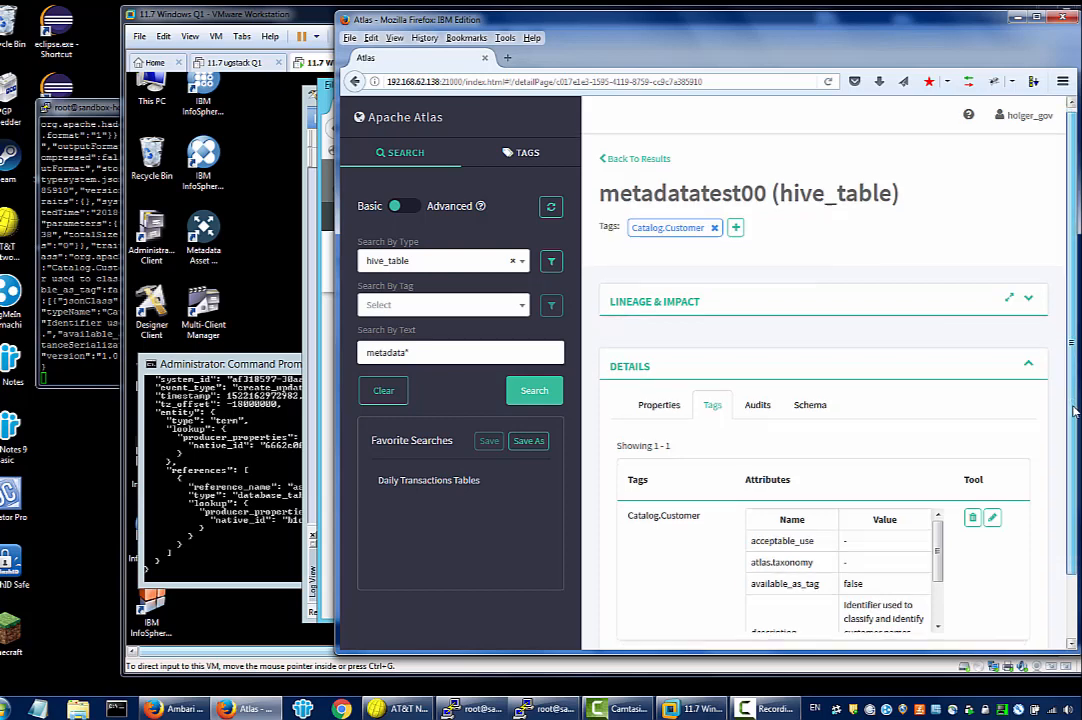
{"action": "scroll", "coordinate": [1072, 402], "scroll_direction": "down", "scroll_amount": 1}
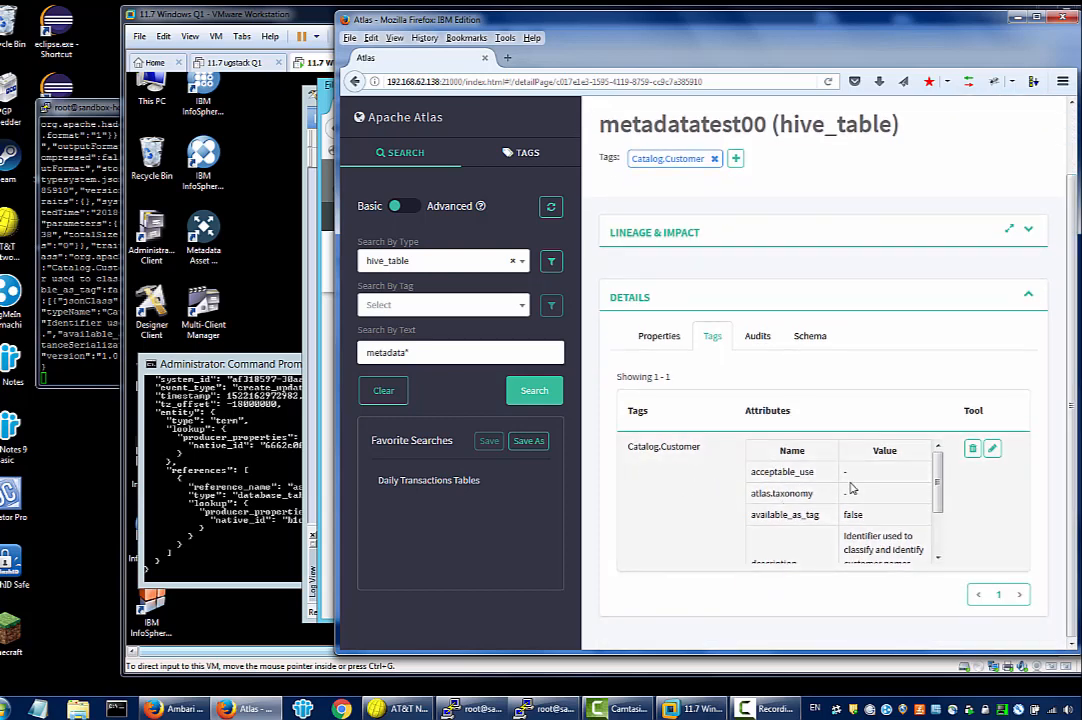
{"action": "mouse_move", "coordinate": [937, 481]}
{"action": "left_mouse_down"}
{"action": "mouse_move", "coordinate": [940, 520]}
{"action": "mouse_move", "coordinate": [938, 483]}
{"action": "left_mouse_up"}
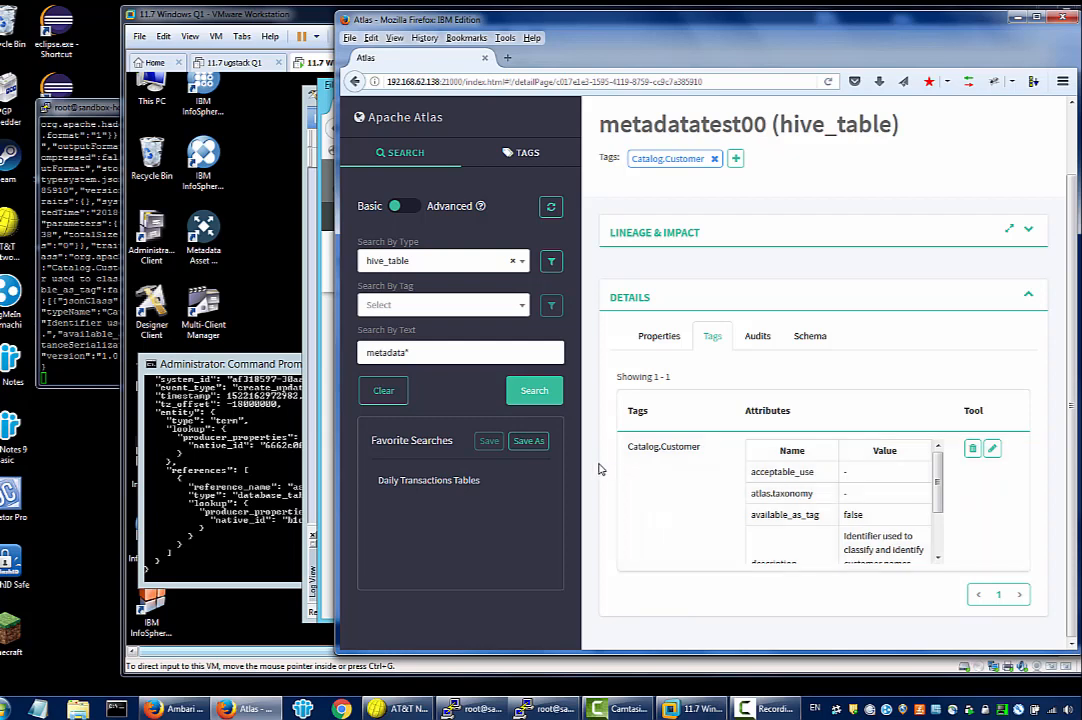
Review the create table query in Ambari's Hive view, then return to Apache Atlas and rerun the metadata* search on hive_table entities.
{"action": "left_click", "coordinate": [203, 708]}
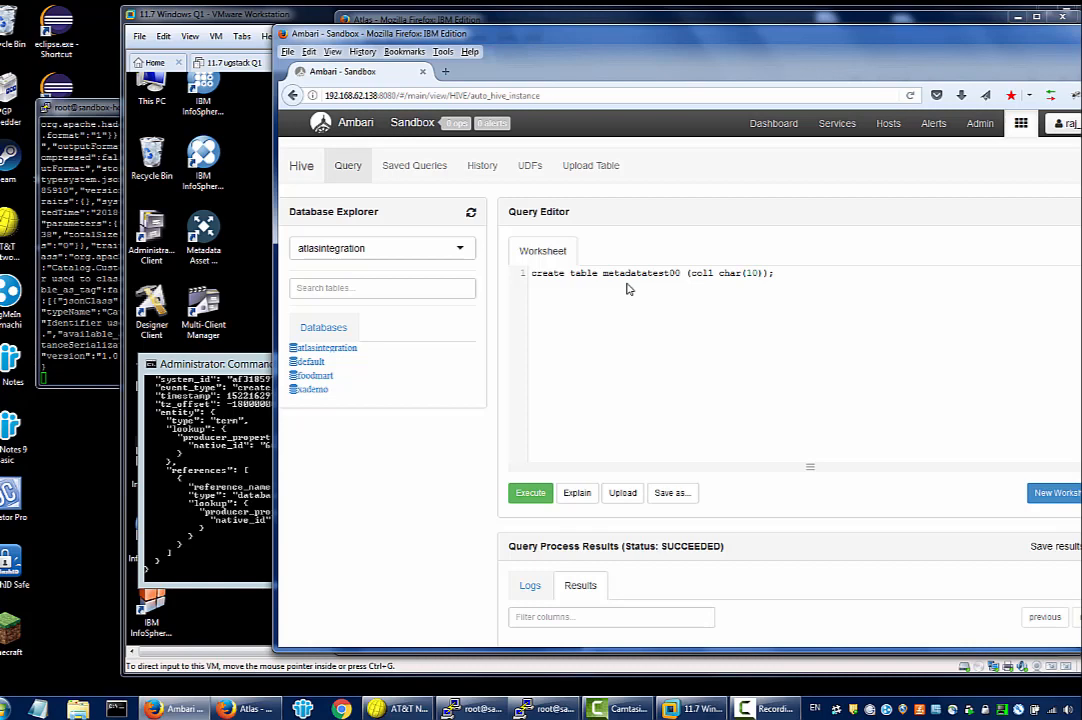
{"action": "left_click", "coordinate": [245, 708]}
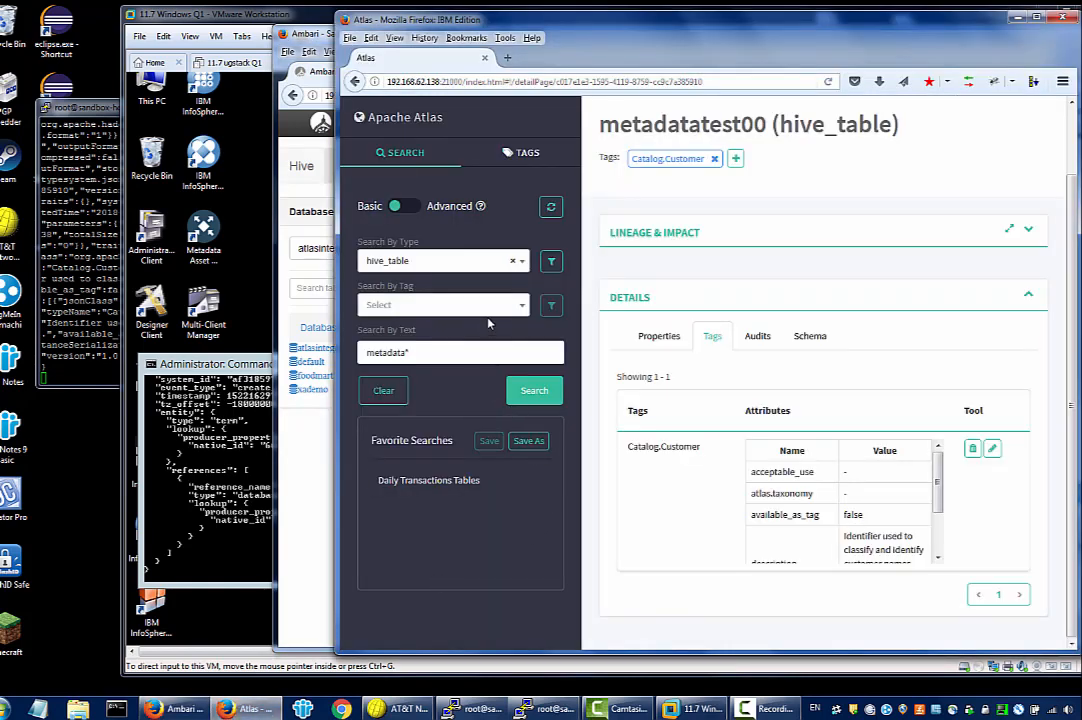
{"action": "left_click", "coordinate": [527, 390]}
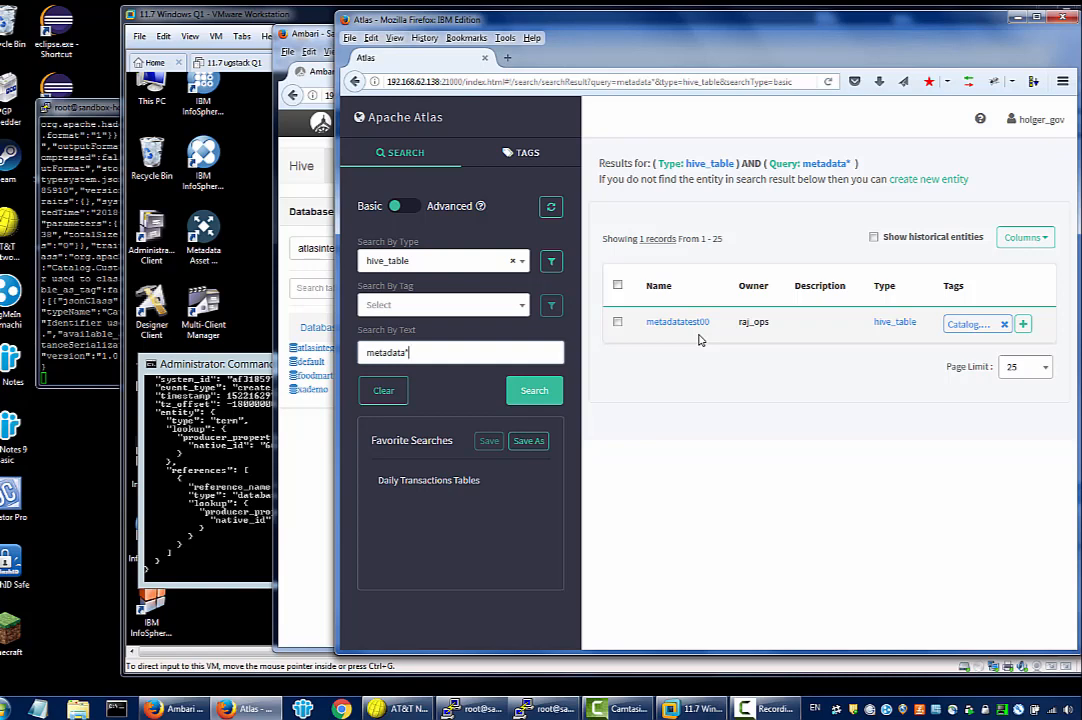
Compare metadatatest00's assigned term in the Information Governance Catalog with the Catalog.Customer tag's description in Apache Atlas.
{"action": "left_click", "coordinate": [230, 22]}
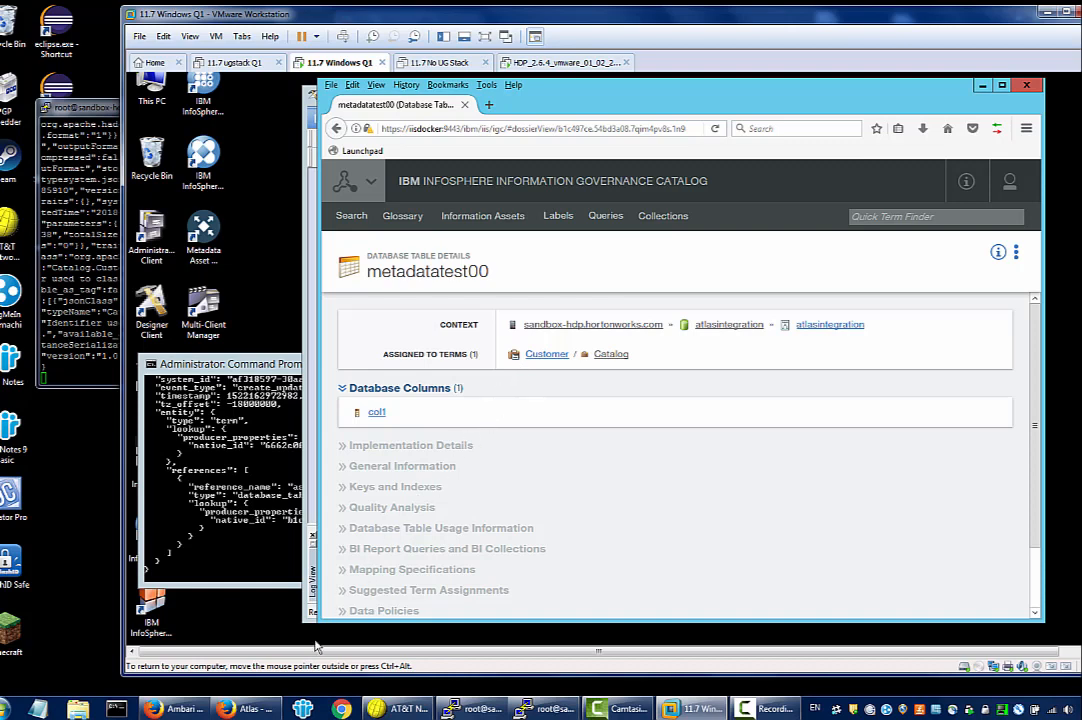
{"action": "left_click", "coordinate": [258, 709]}
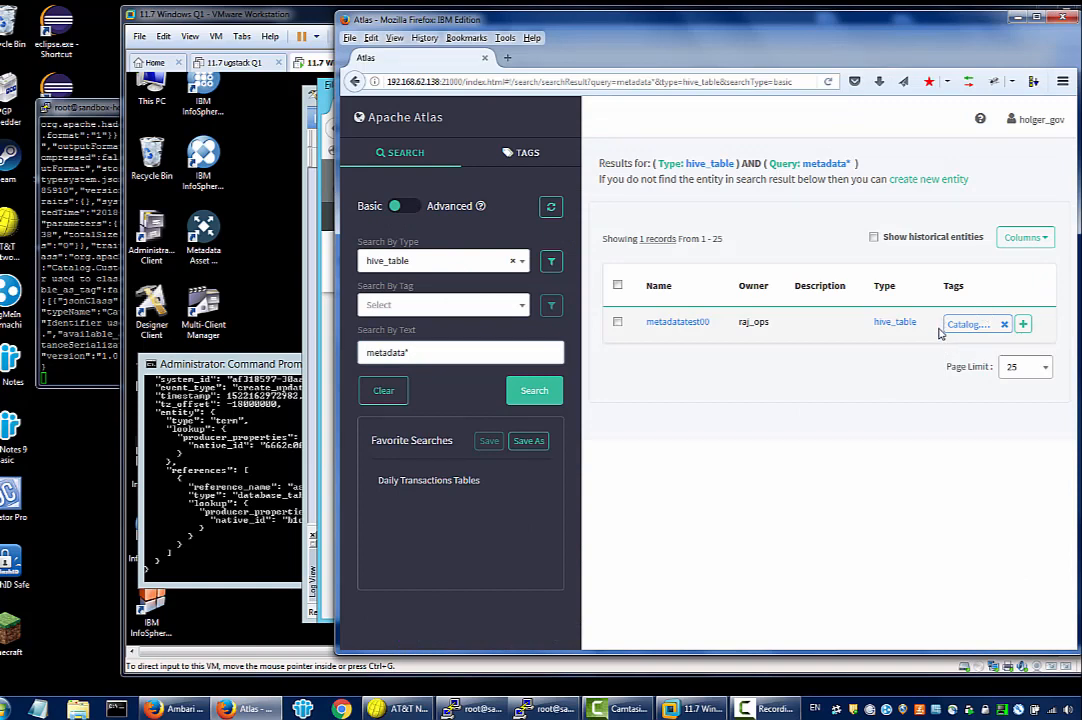
{"action": "left_click", "coordinate": [687, 328]}
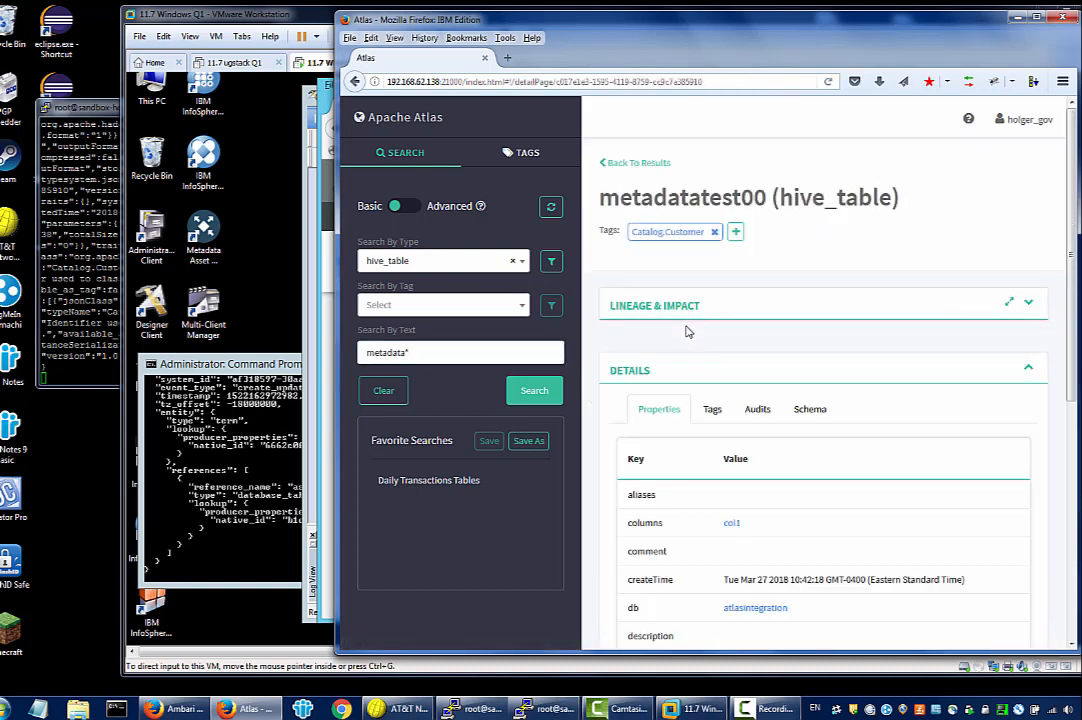
{"action": "left_click", "coordinate": [716, 410]}
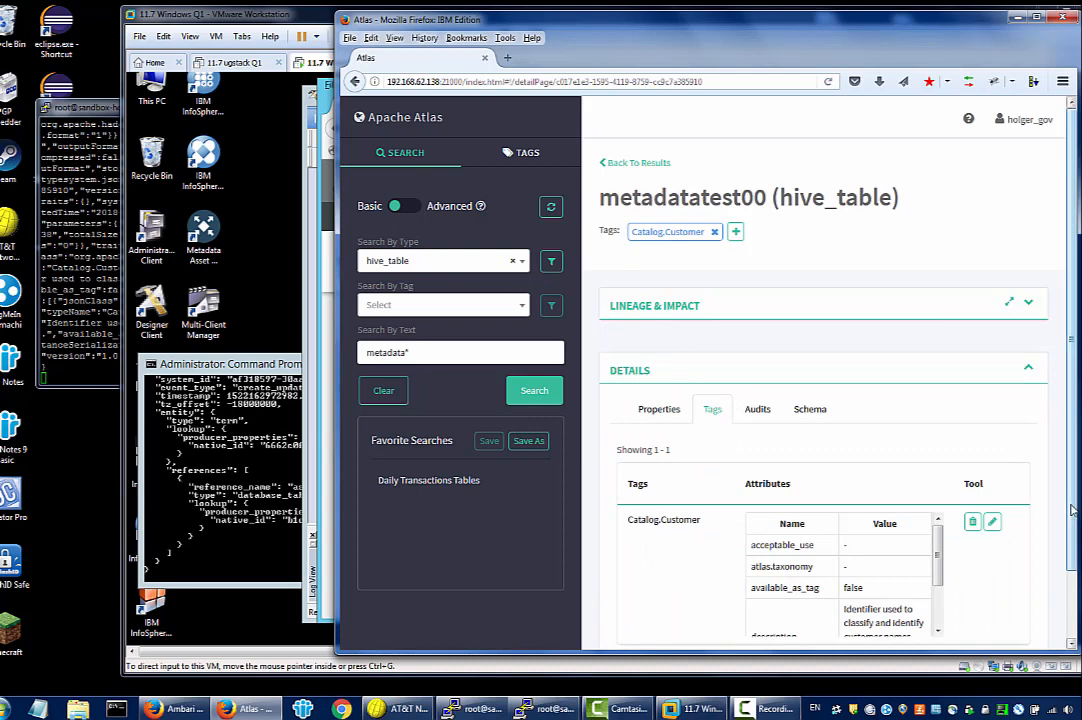
{"action": "scroll", "coordinate": [975, 546], "scroll_direction": "down", "scroll_amount": 1}
{"action": "scroll", "coordinate": [897, 503], "scroll_direction": "down", "scroll_amount": 2}
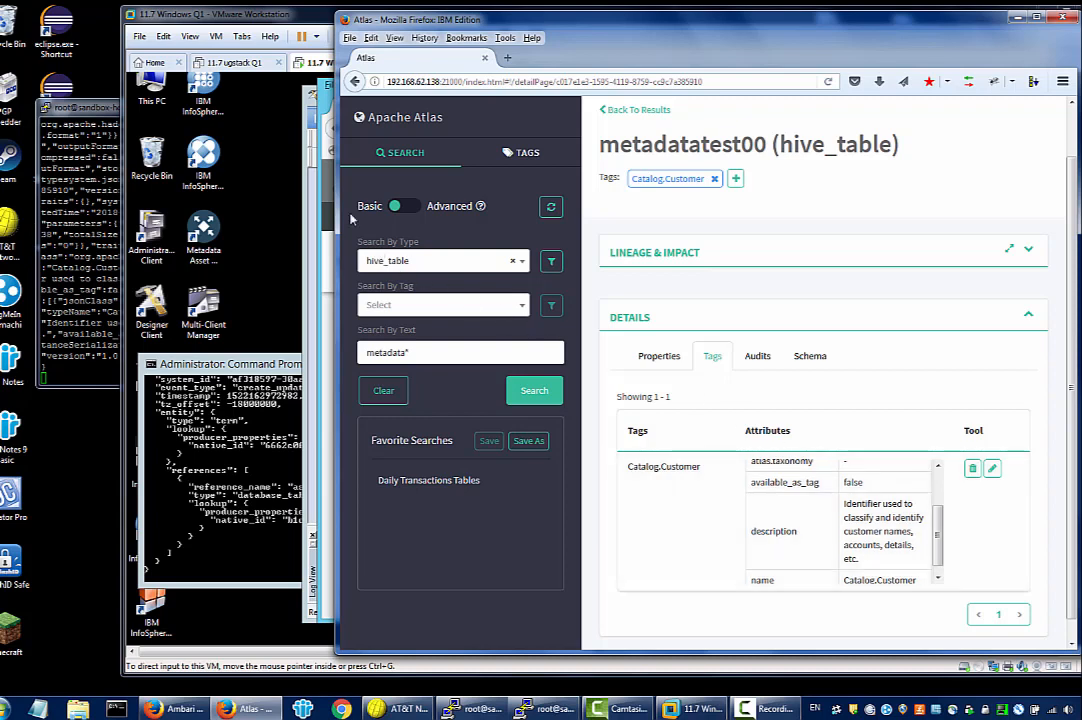
Switch back to the Information Governance Catalog and open its search page.
{"action": "left_click", "coordinate": [276, 157]}
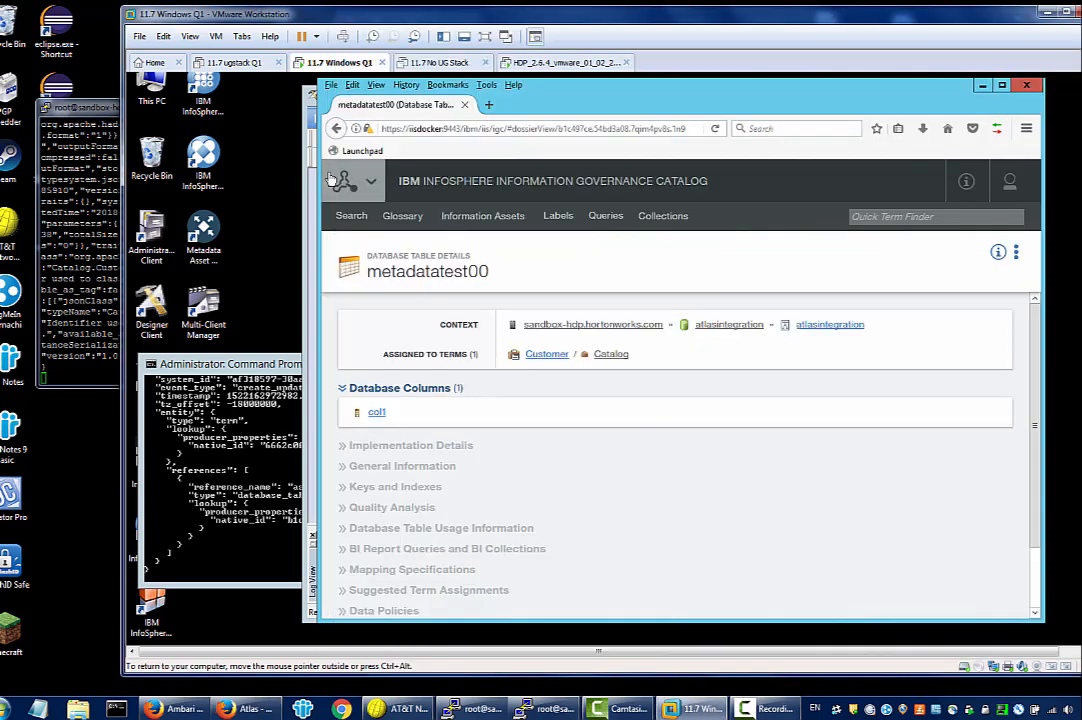
{"action": "left_click", "coordinate": [351, 216]}
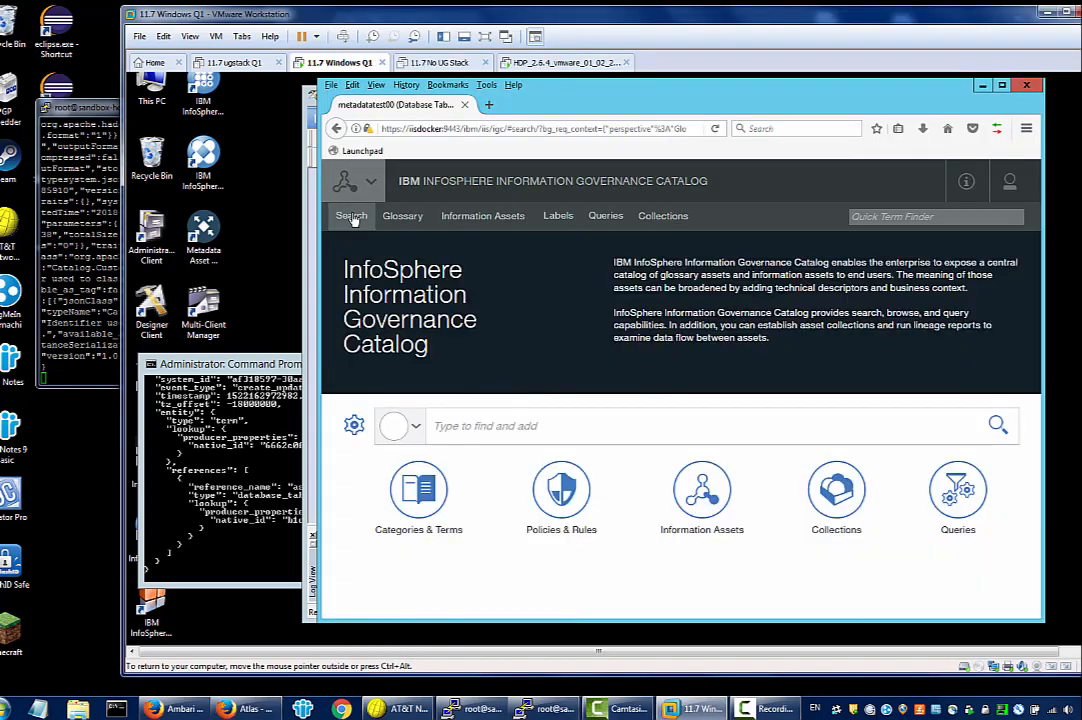